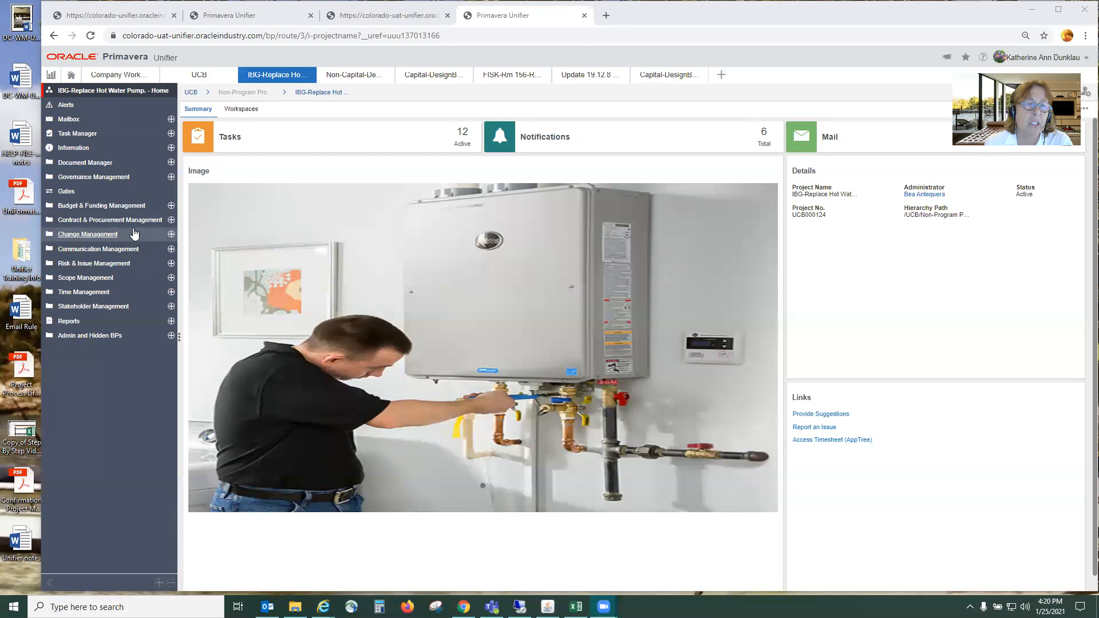
Create a new Professional Invoicing record under Contract & Procurement Management and set its application number to 01
click(171, 221)
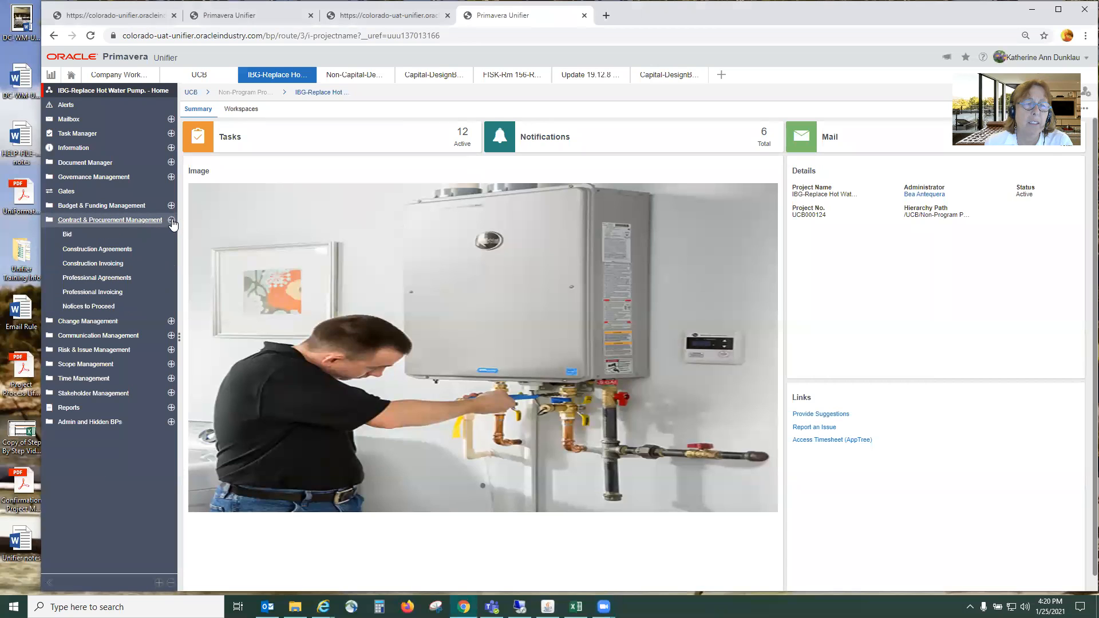
click(104, 293)
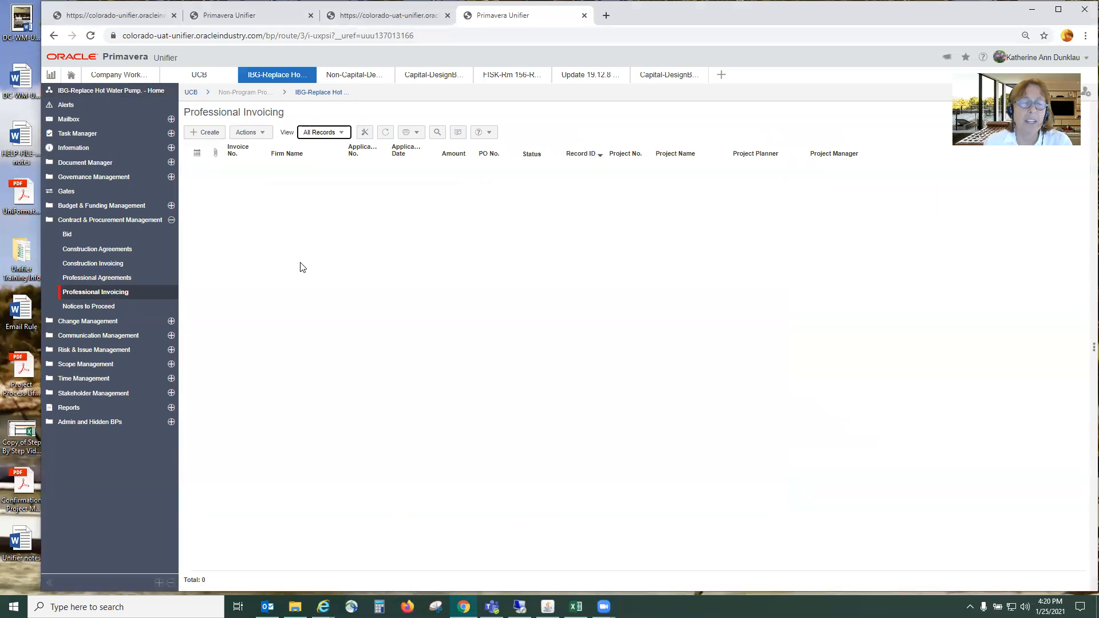
click(207, 139)
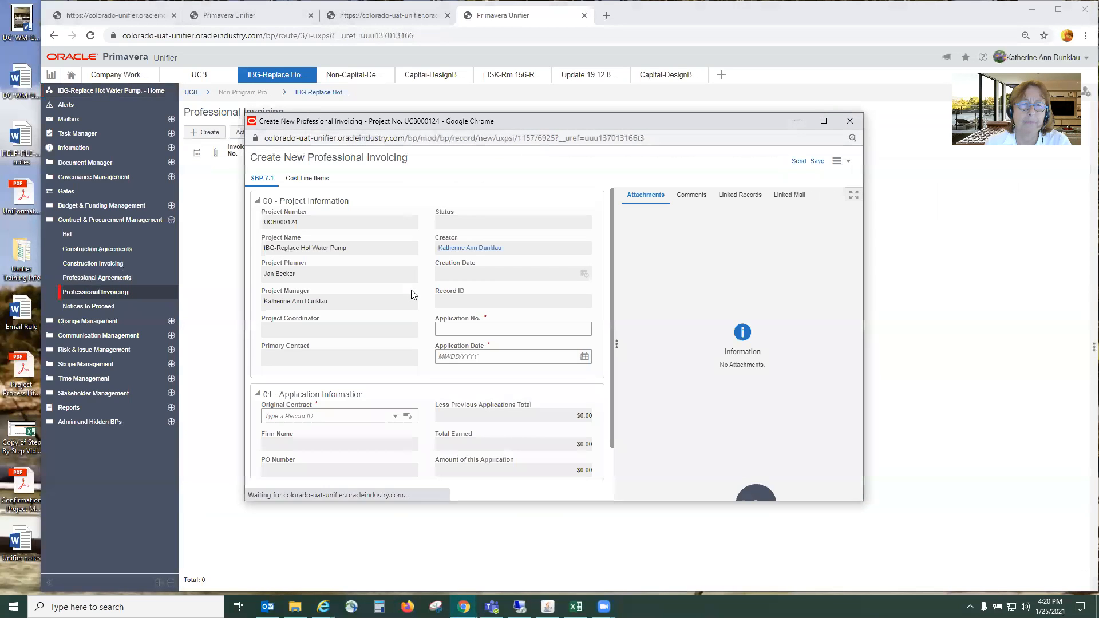
click(462, 329)
text(01)
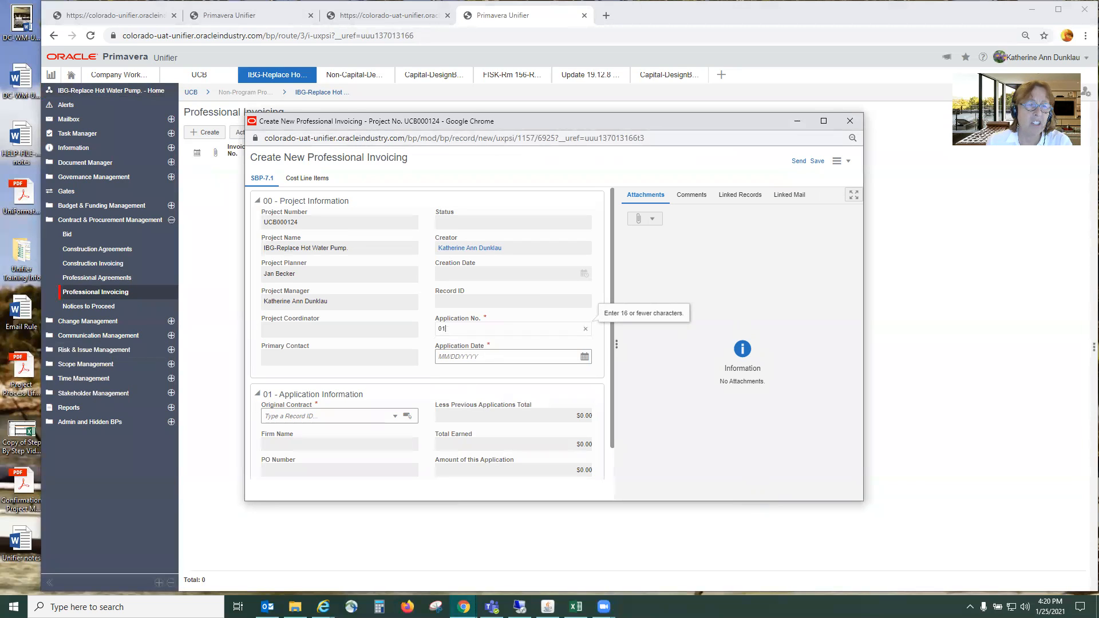
Open IHA-Pay 01-$3,000-signed from the IronHorse folder in Unifier Training Info, at 100% in a narrowed Acrobat window
double_click(20, 253)
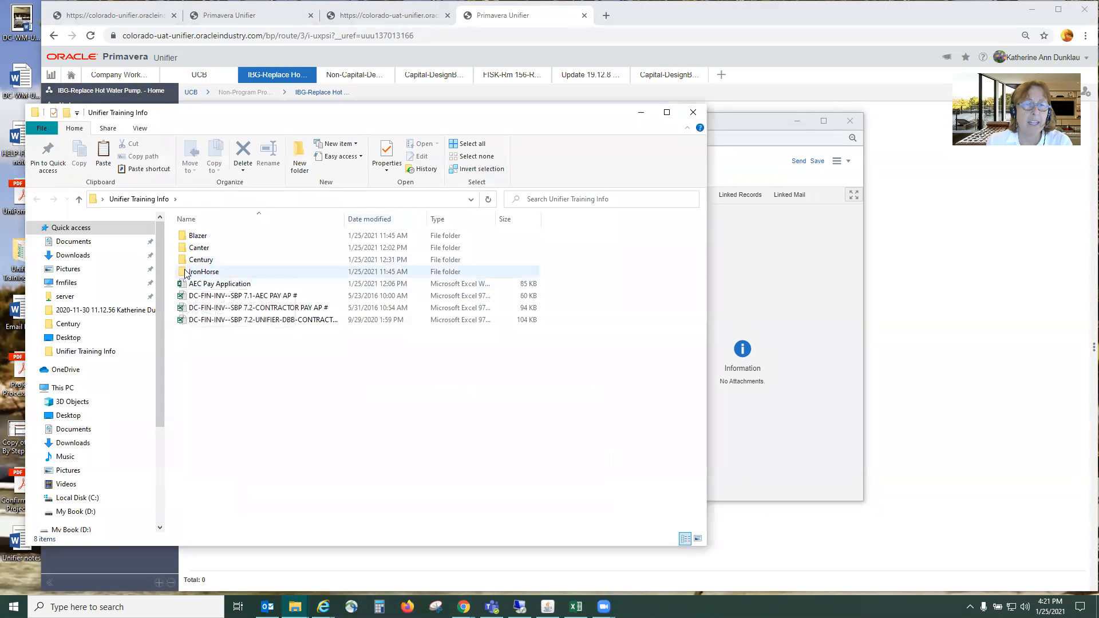
double_click(185, 273)
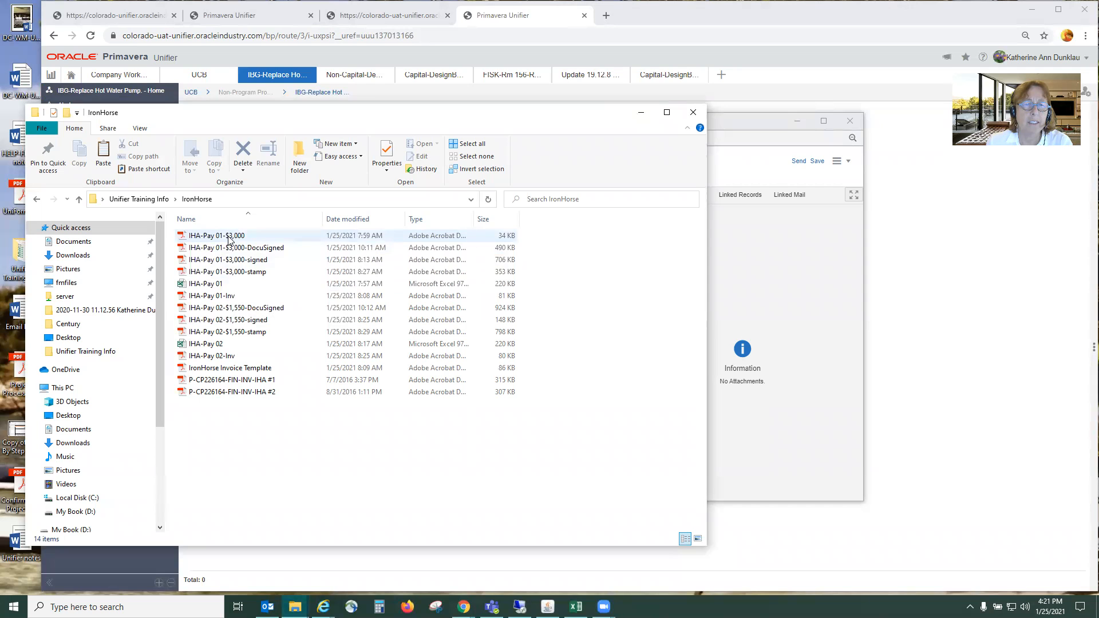
click(221, 262)
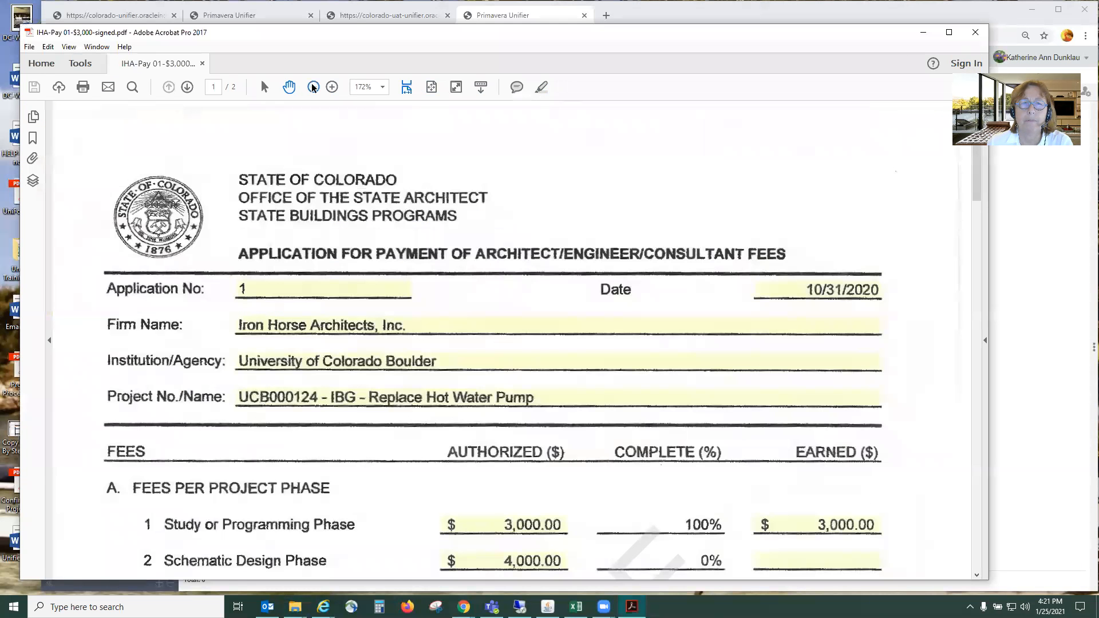
click(312, 87)
click(312, 86)
click(313, 86)
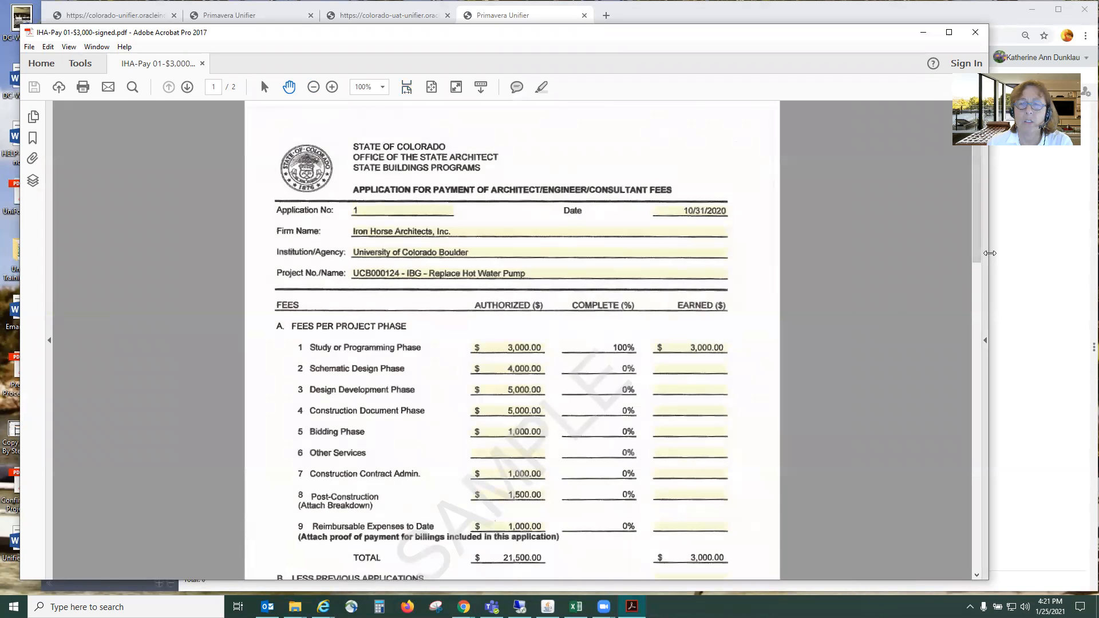
drag(990, 253, 600, 305)
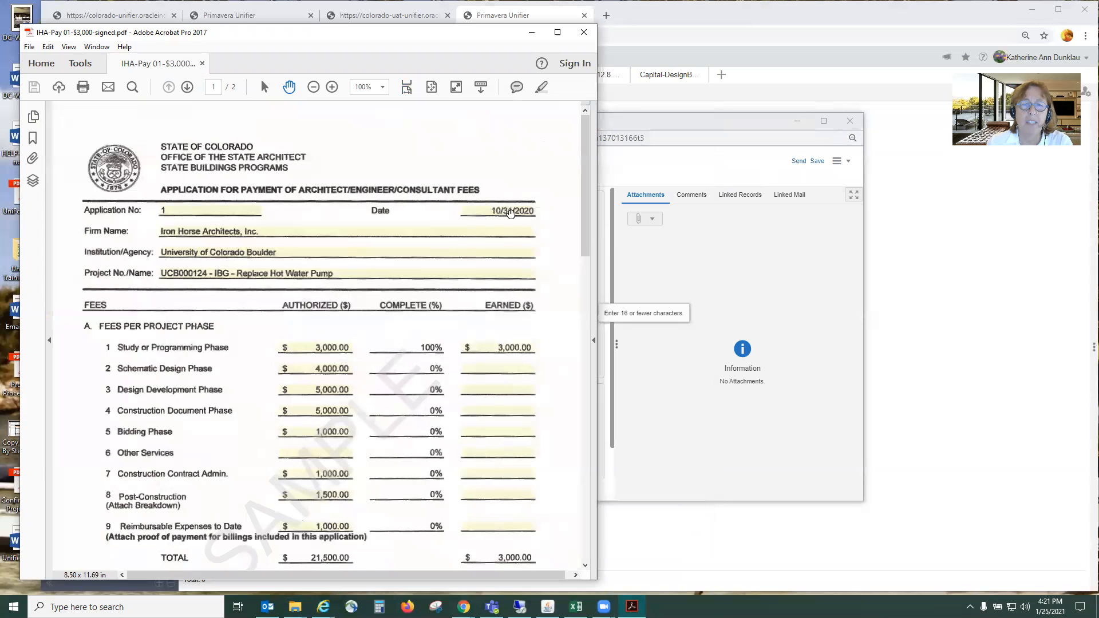
Back in the Unifier invoice form, set the application date to 10/31/2020, as on the pay application
click(646, 272)
click(585, 357)
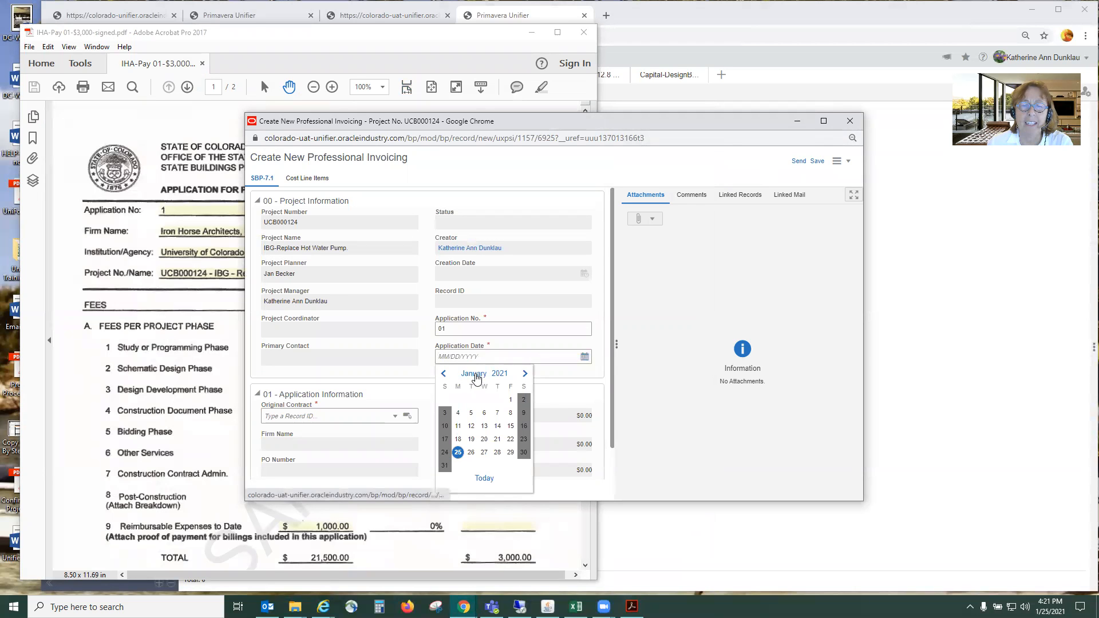
click(500, 373)
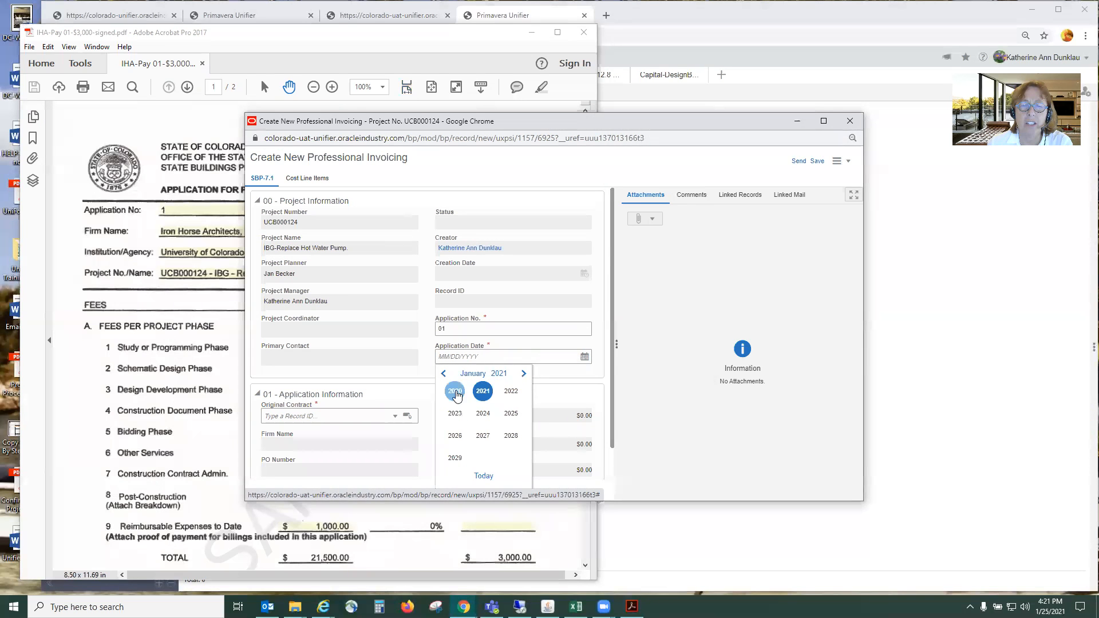
click(455, 391)
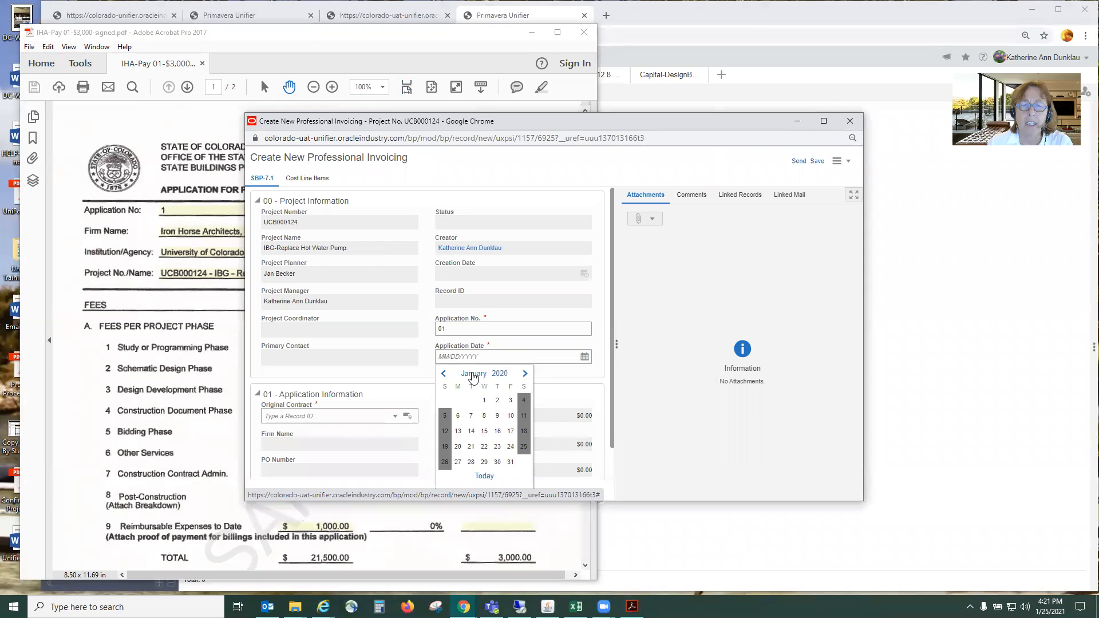
click(472, 374)
click(452, 462)
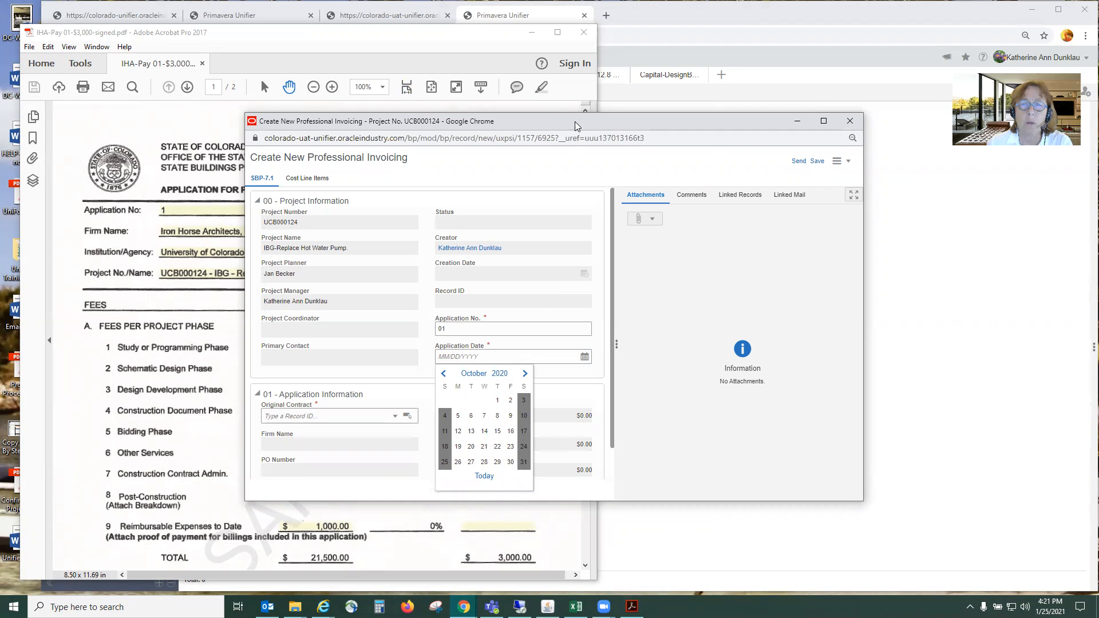
drag(583, 125, 672, 115)
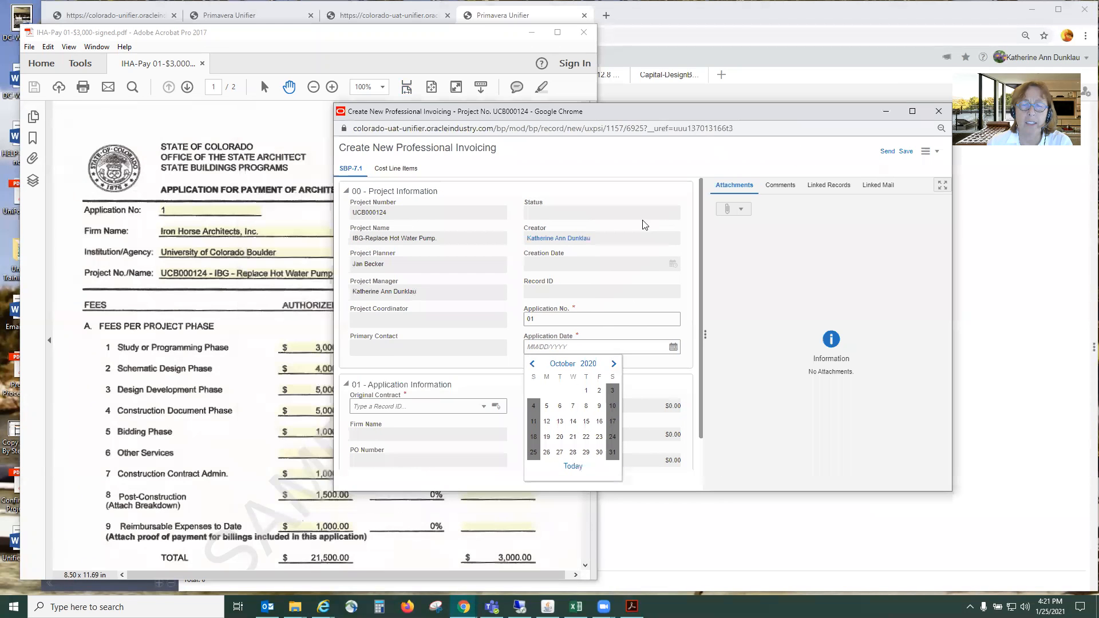
click(612, 454)
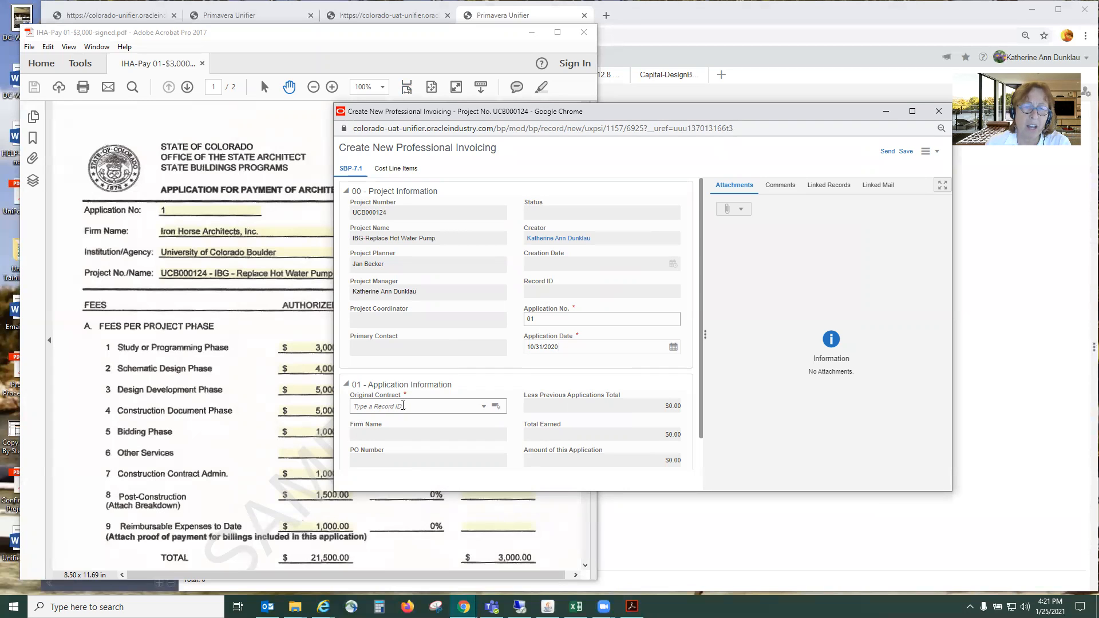
Choose the approved Iron Horse Architects, Inc. professional agreement as the invoice's original contract
click(497, 407)
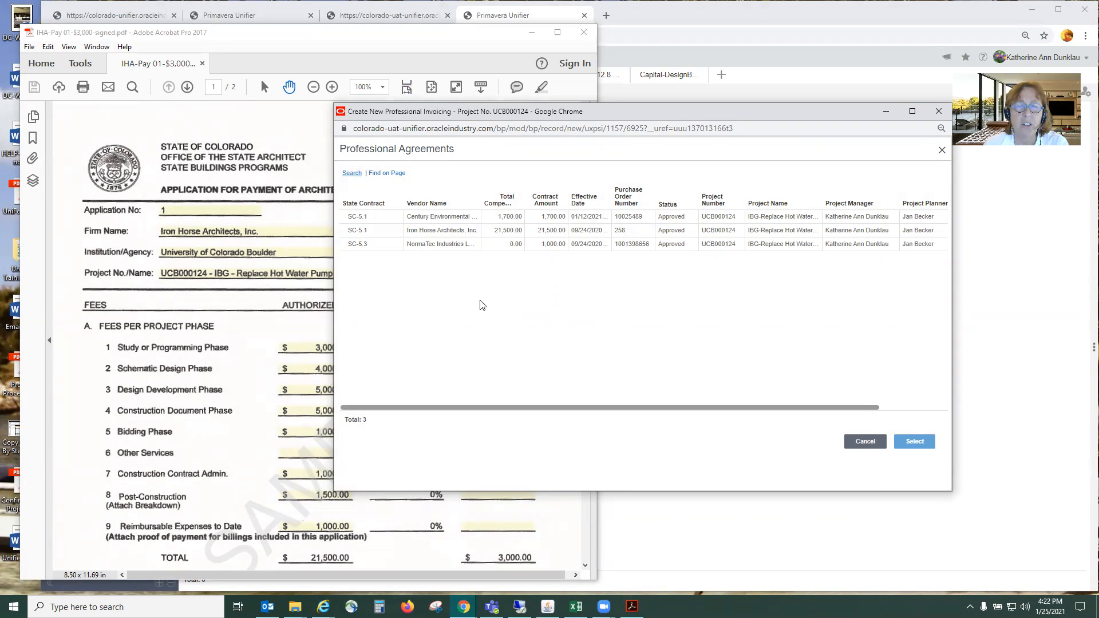
click(477, 204)
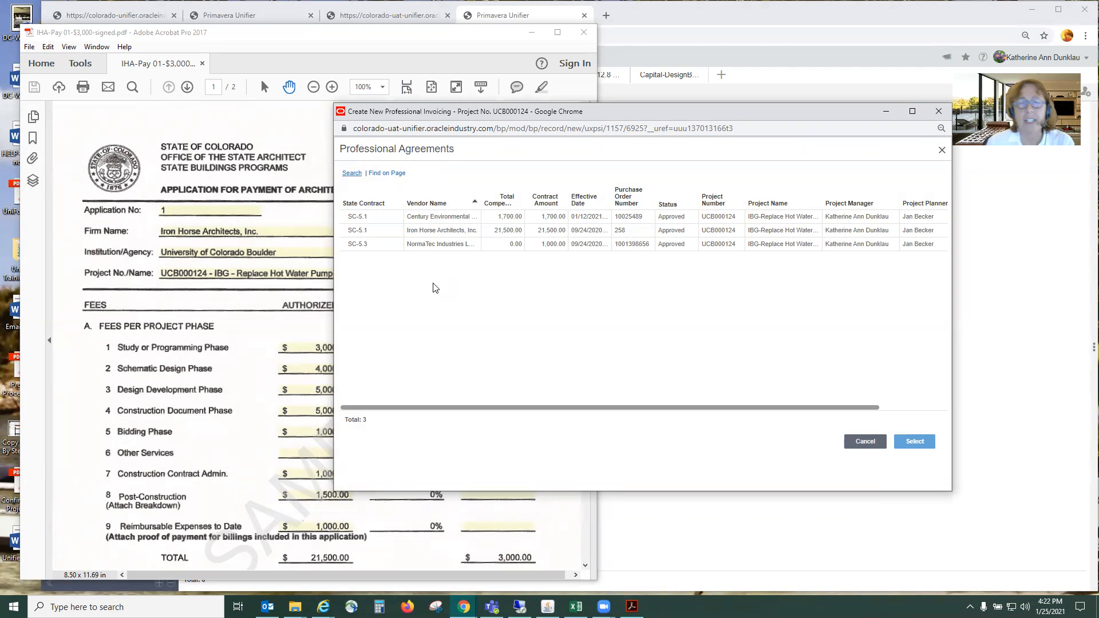
click(438, 234)
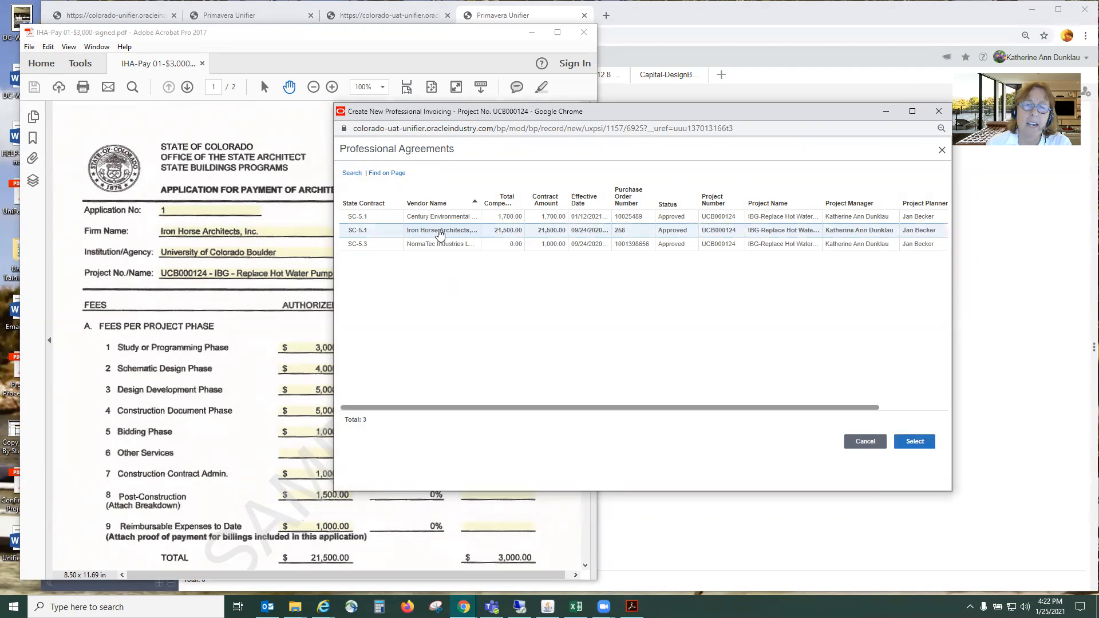
click(915, 442)
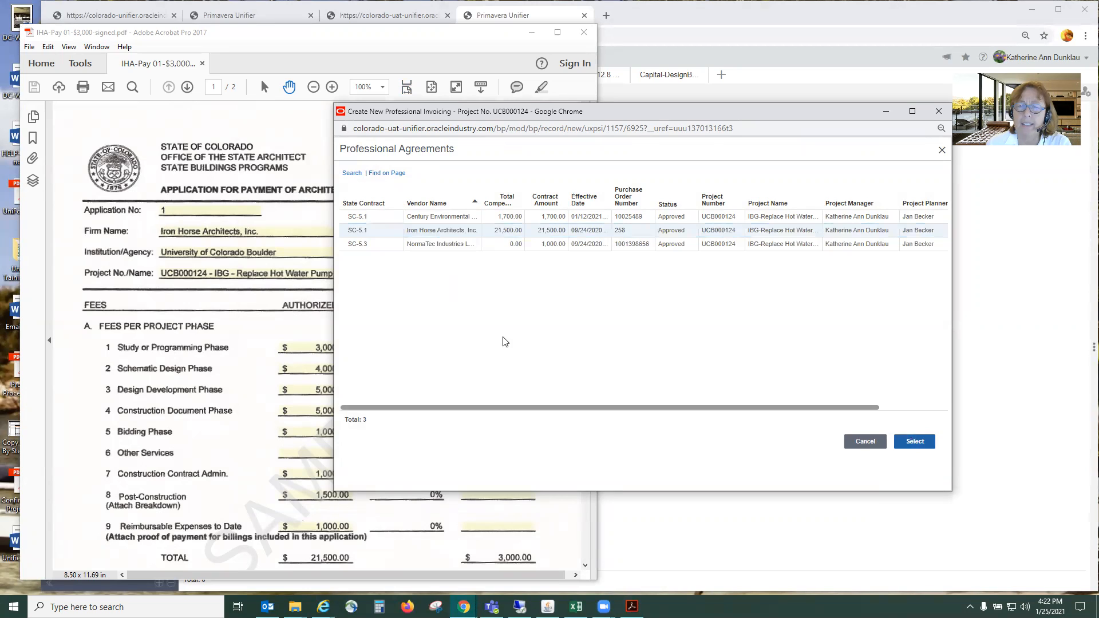
Look up the invoice number on page 2 of the pay application PDF and enter 201606.000-52049 as the form's invoice number
scroll(468, 346, down, 1)
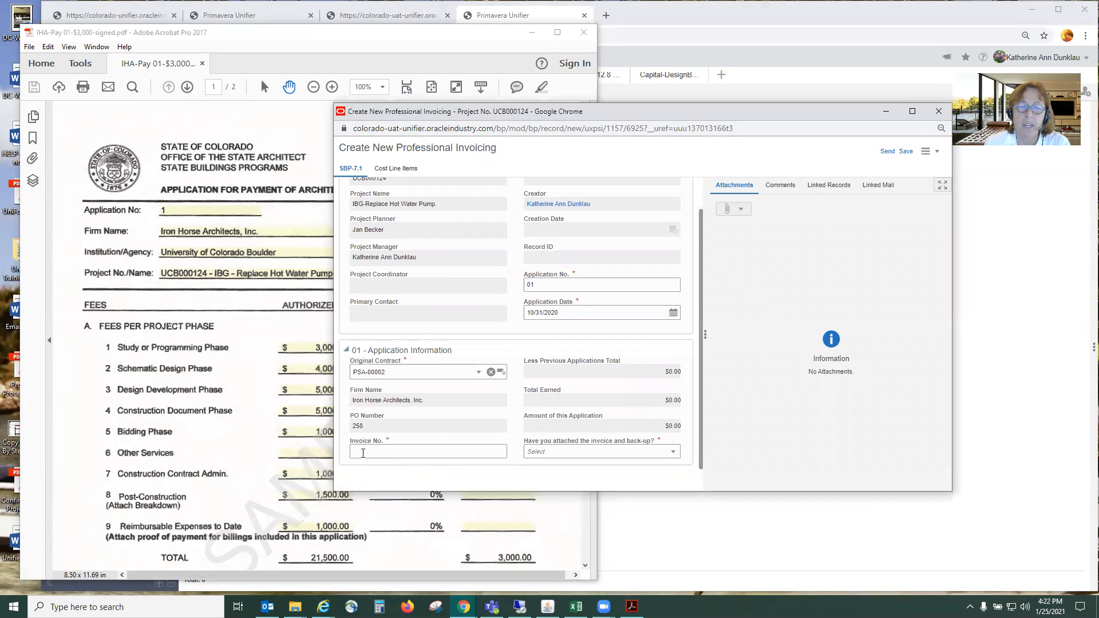
click(363, 453)
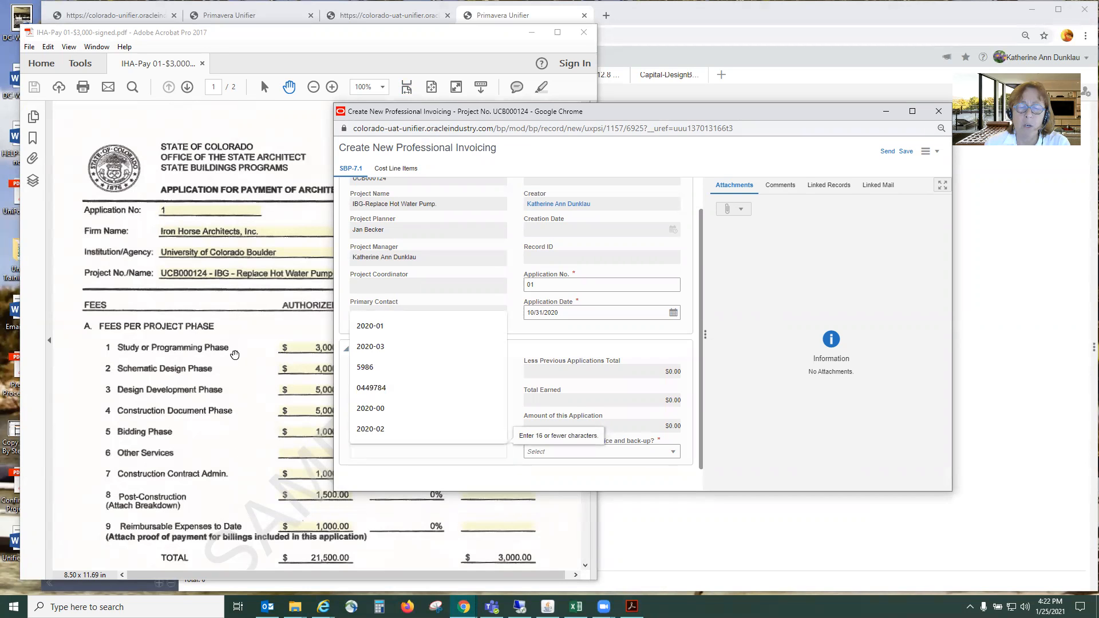
click(250, 347)
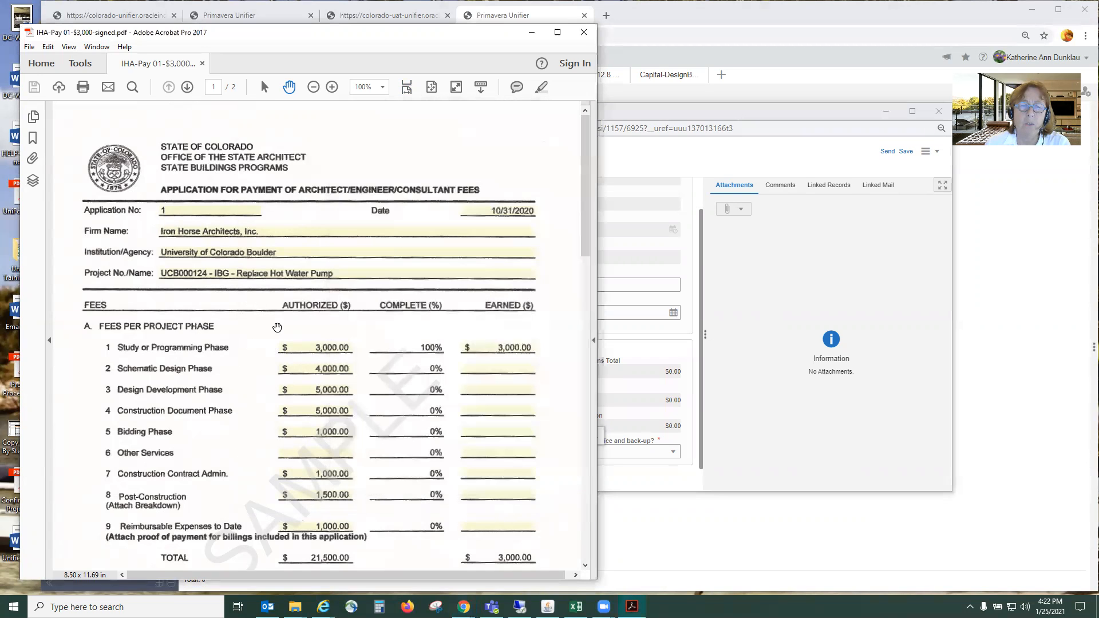
click(589, 328)
scroll(589, 328, down, 10)
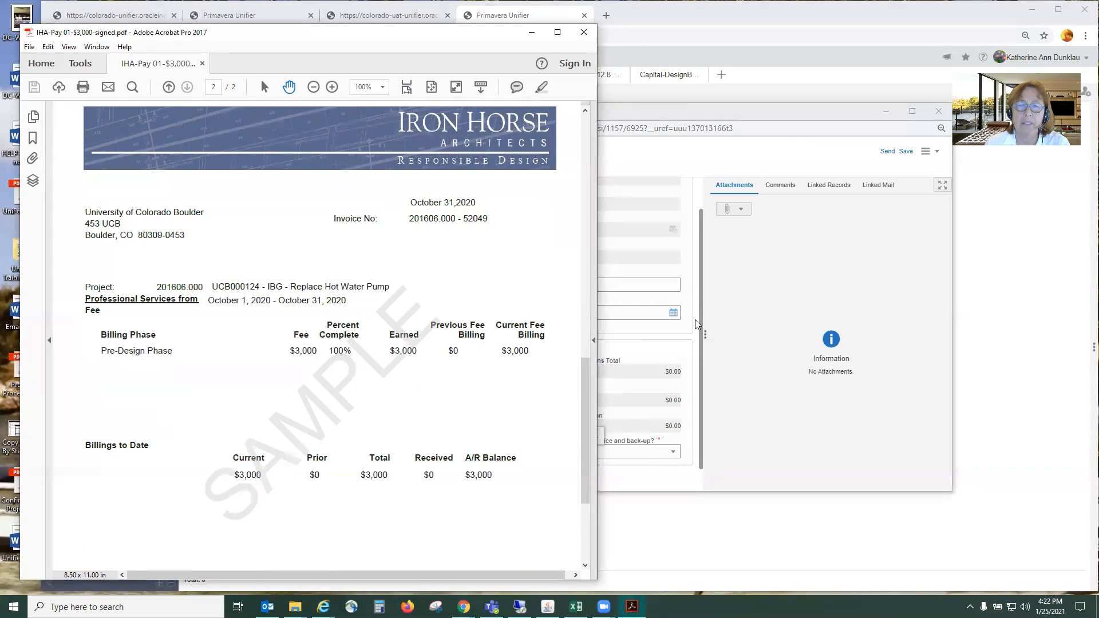
click(782, 296)
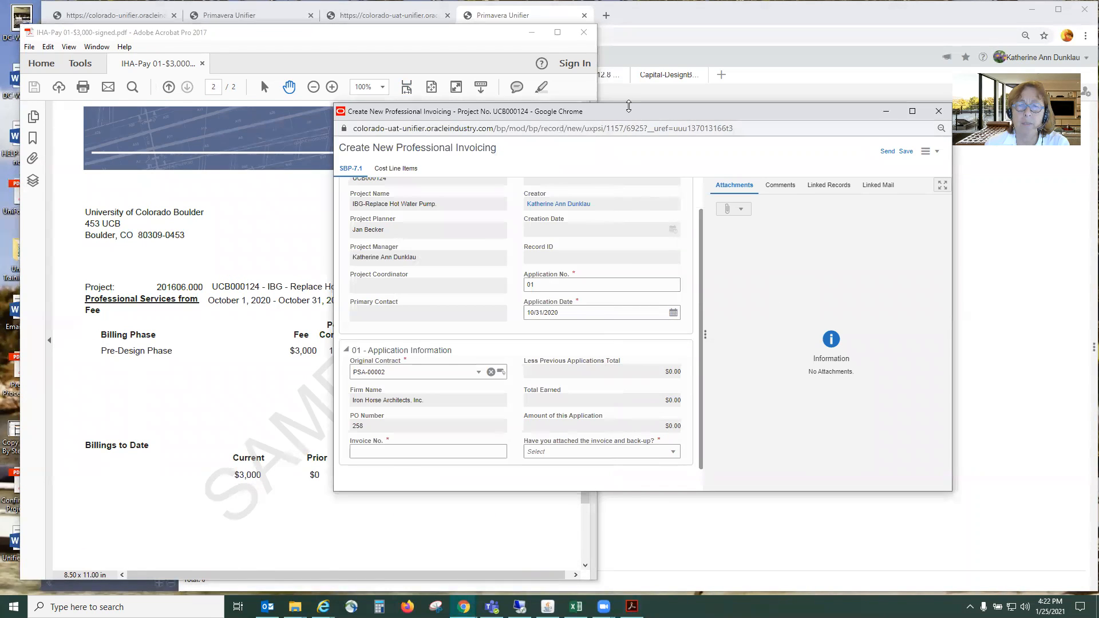
drag(628, 106, 675, 237)
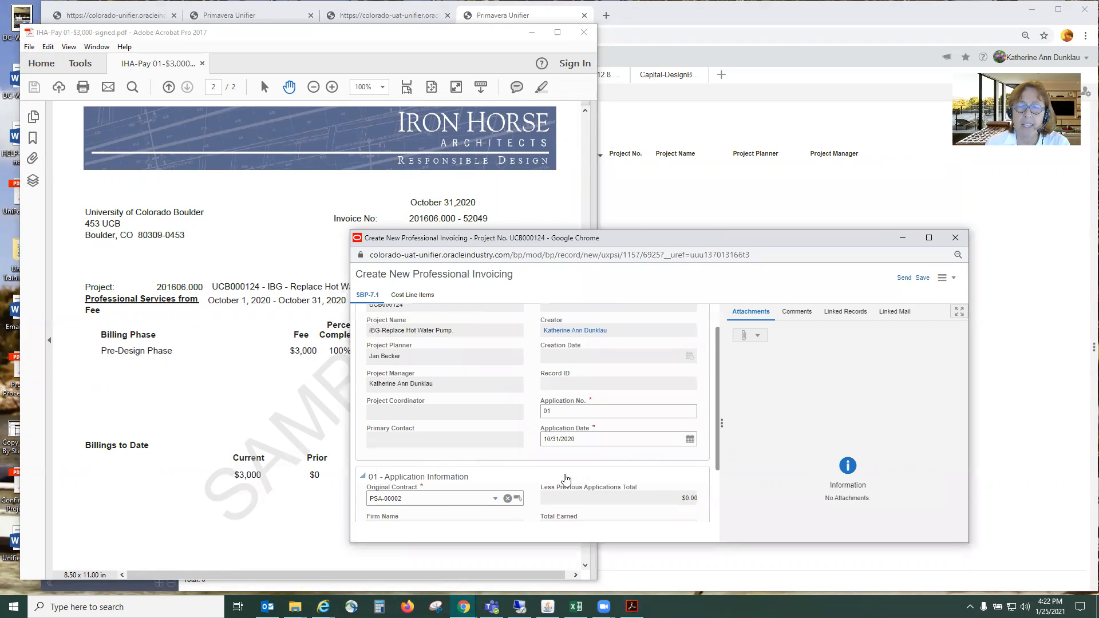
scroll(421, 497, down, 2)
click(394, 503)
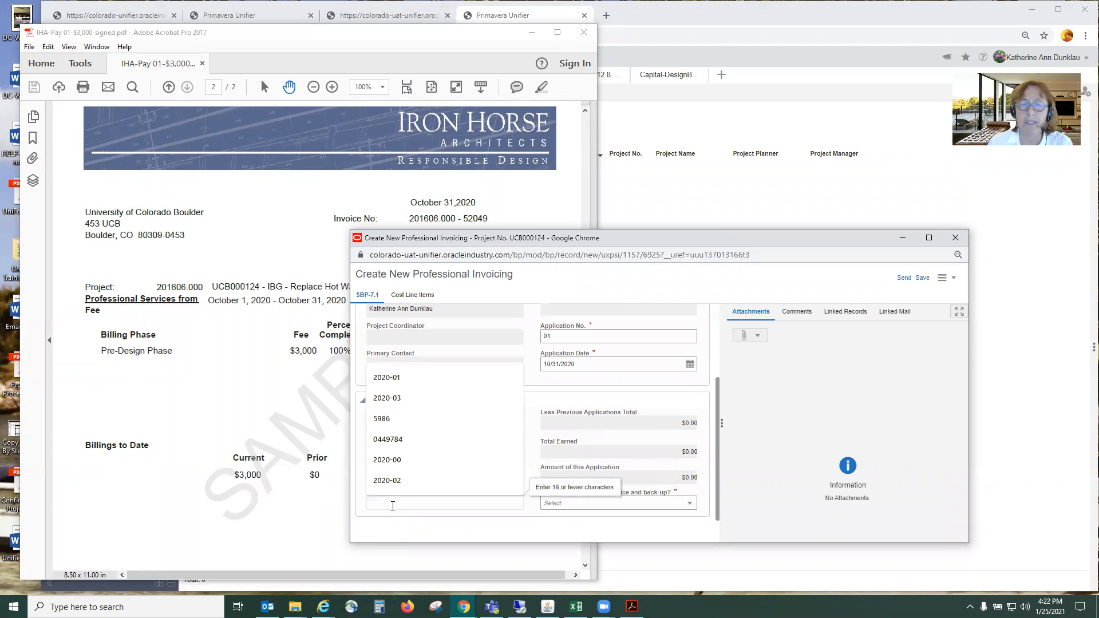
text(201606.000-52049)
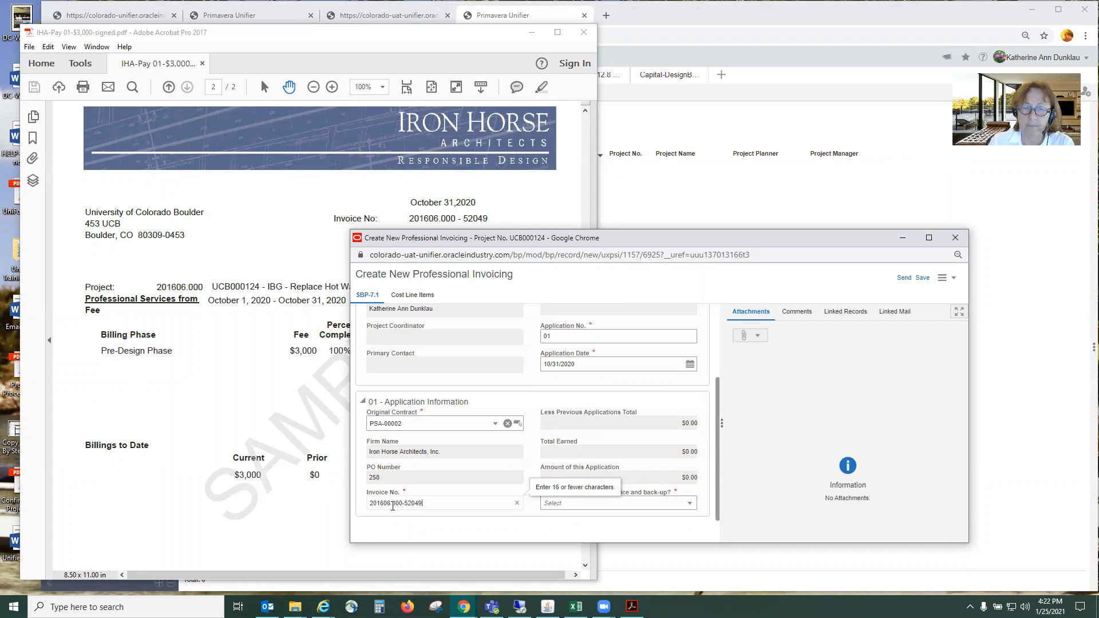
click(791, 390)
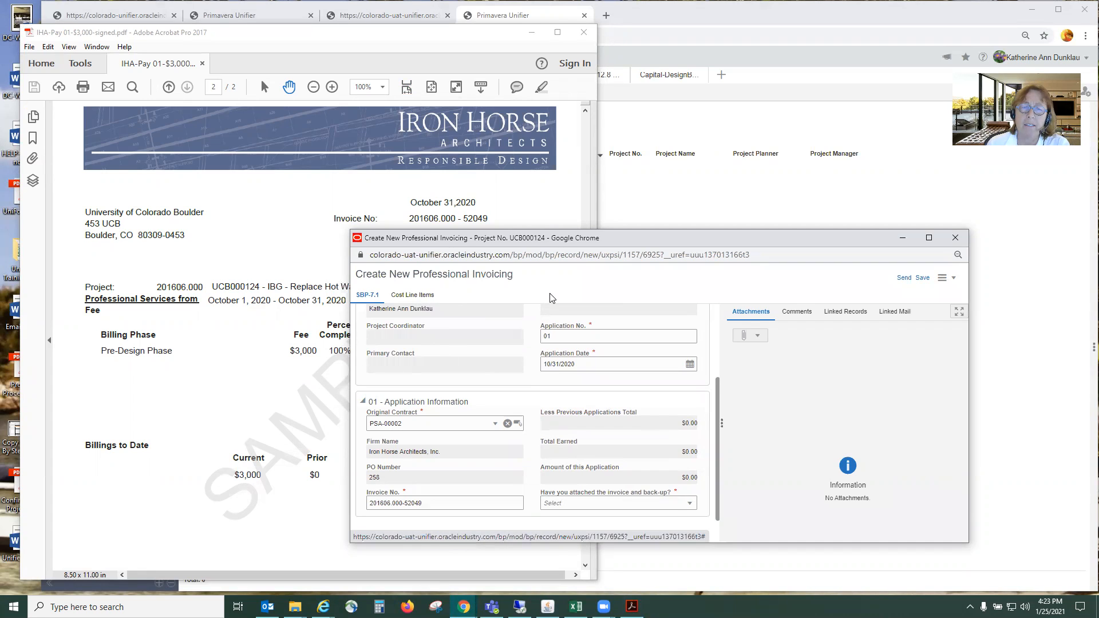
Add the contract's cost line items to the invoice and sort them by ascending cost code, alongside the pay application's fee table
click(424, 295)
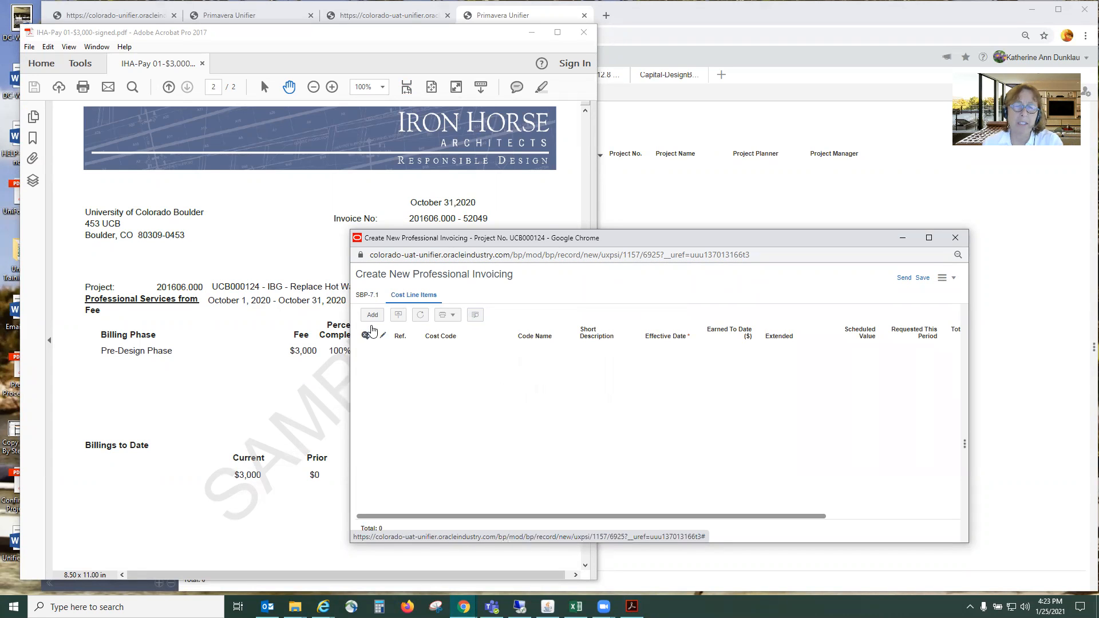
click(373, 315)
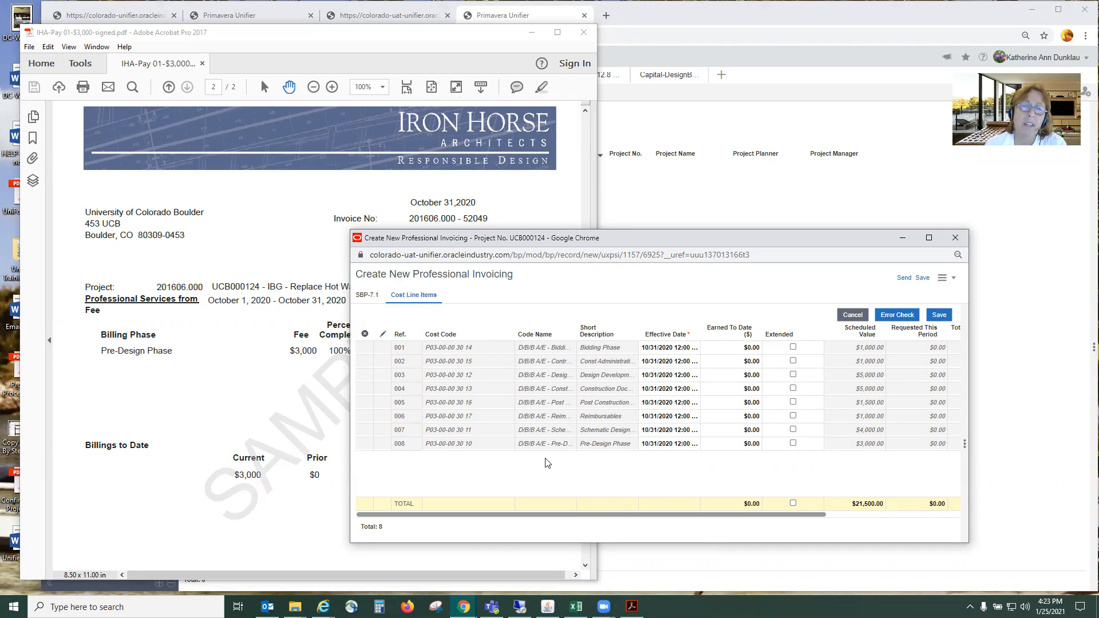
click(262, 242)
drag(586, 410, 554, 186)
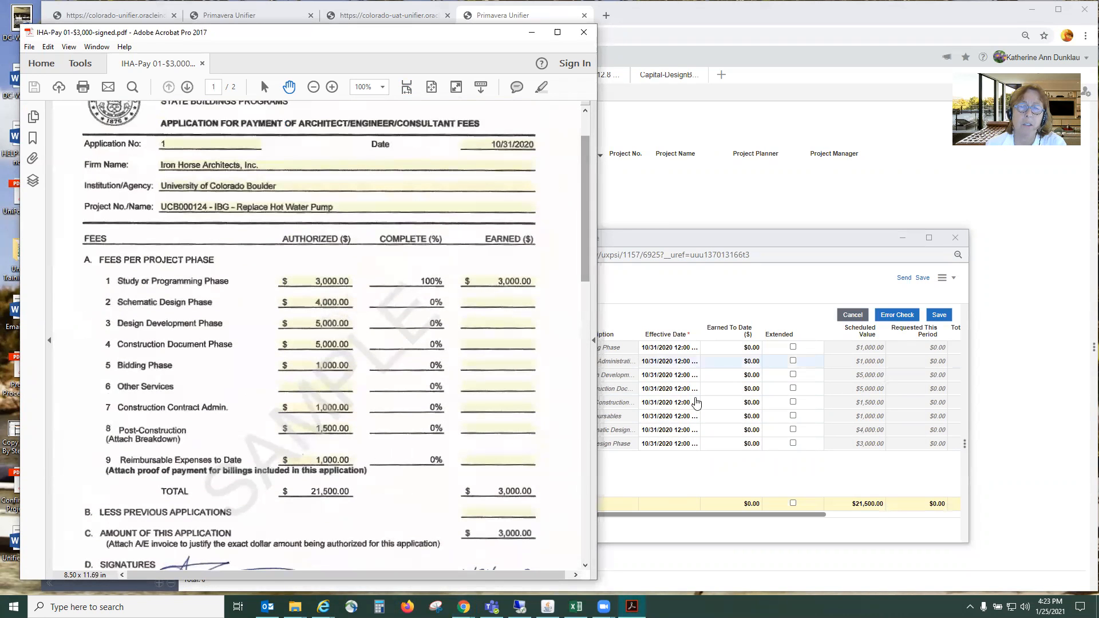
click(720, 280)
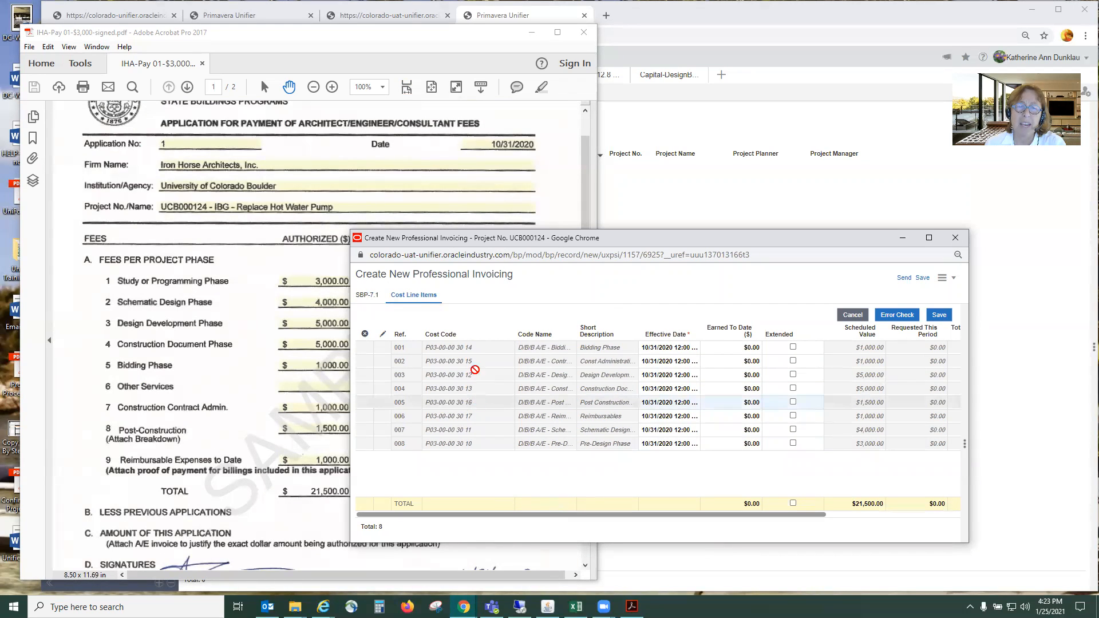
click(508, 334)
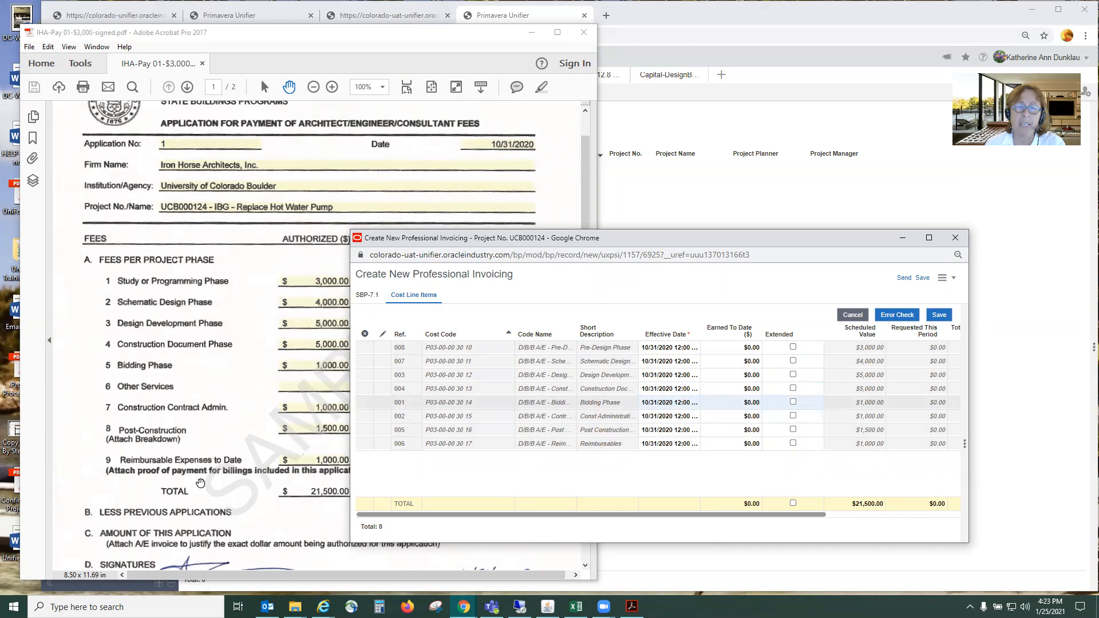
drag(631, 242, 797, 237)
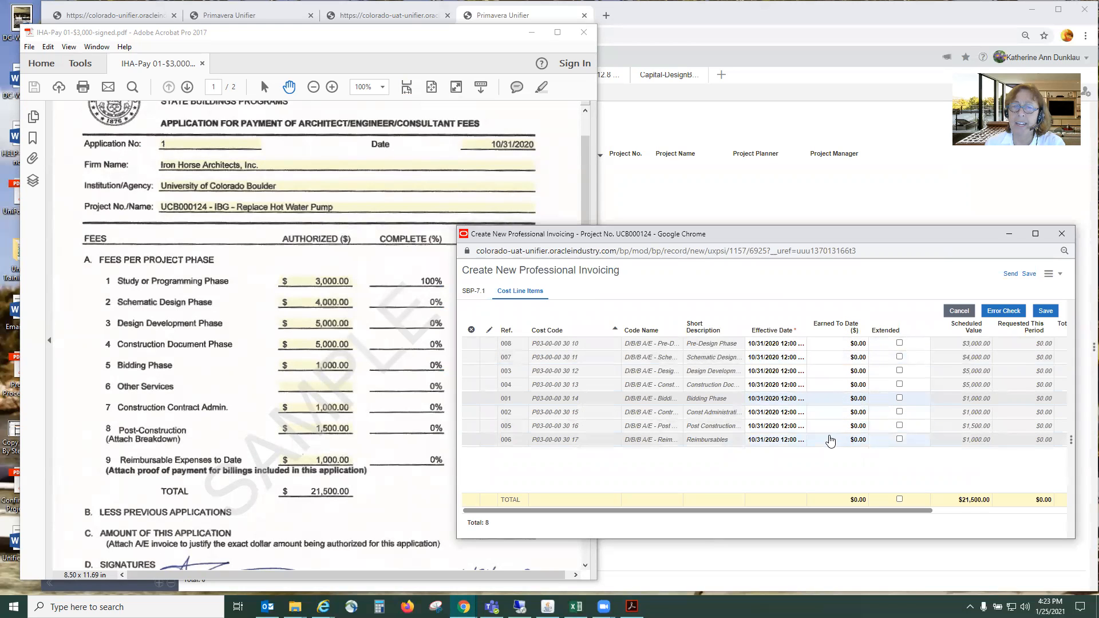
drag(742, 239, 864, 215)
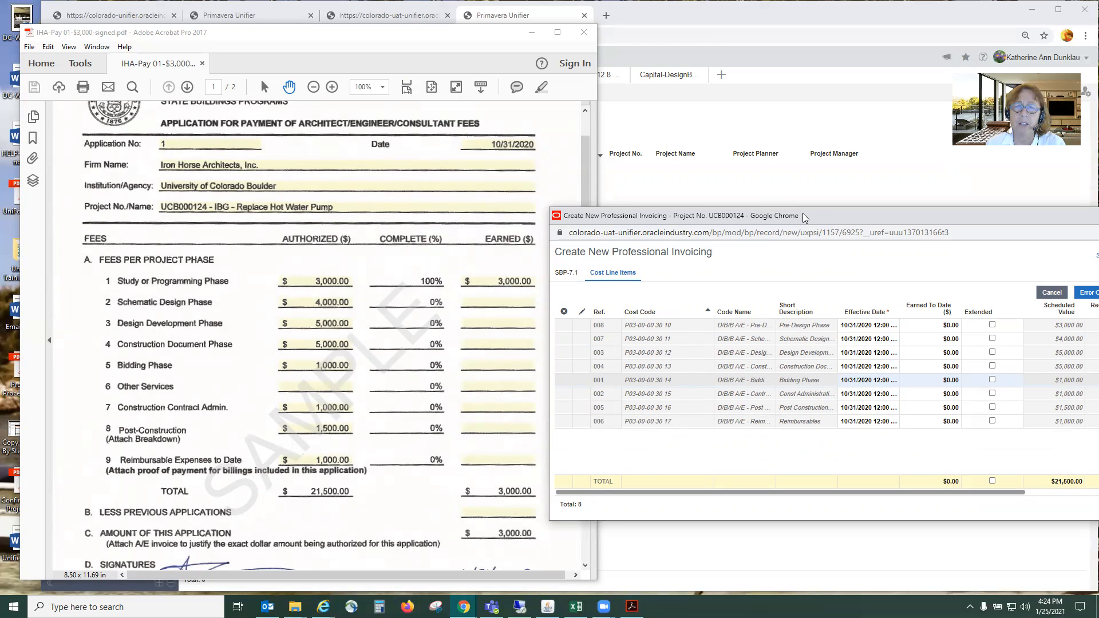
Try an earned-to-date amount of $3,500 on the invoice's Pre-Design Phase cost line
drag(804, 218, 813, 214)
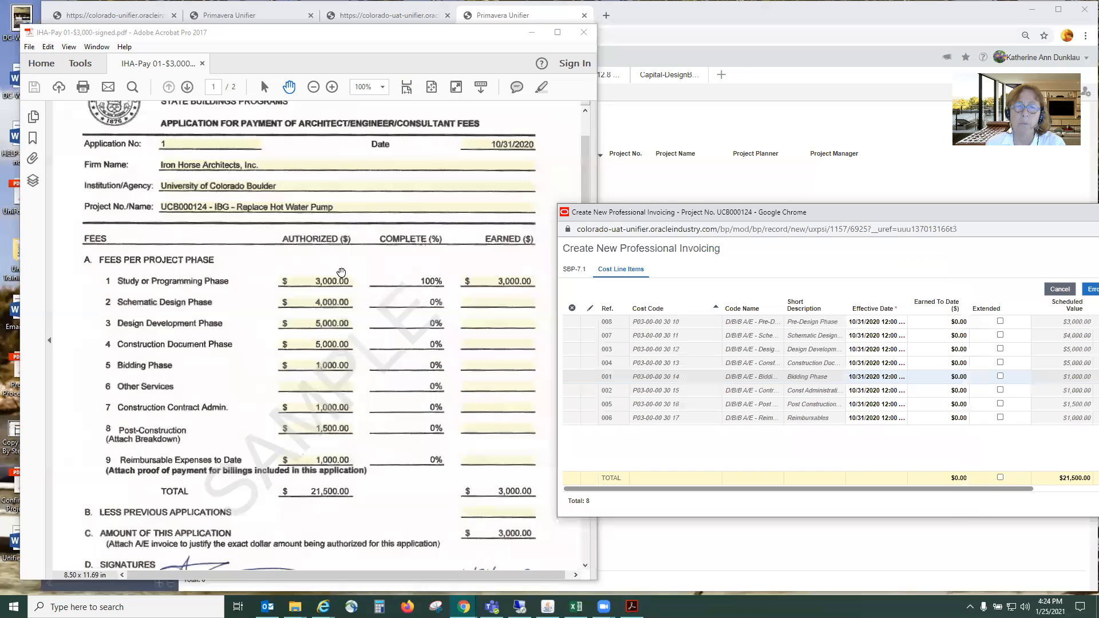
drag(834, 206, 573, 198)
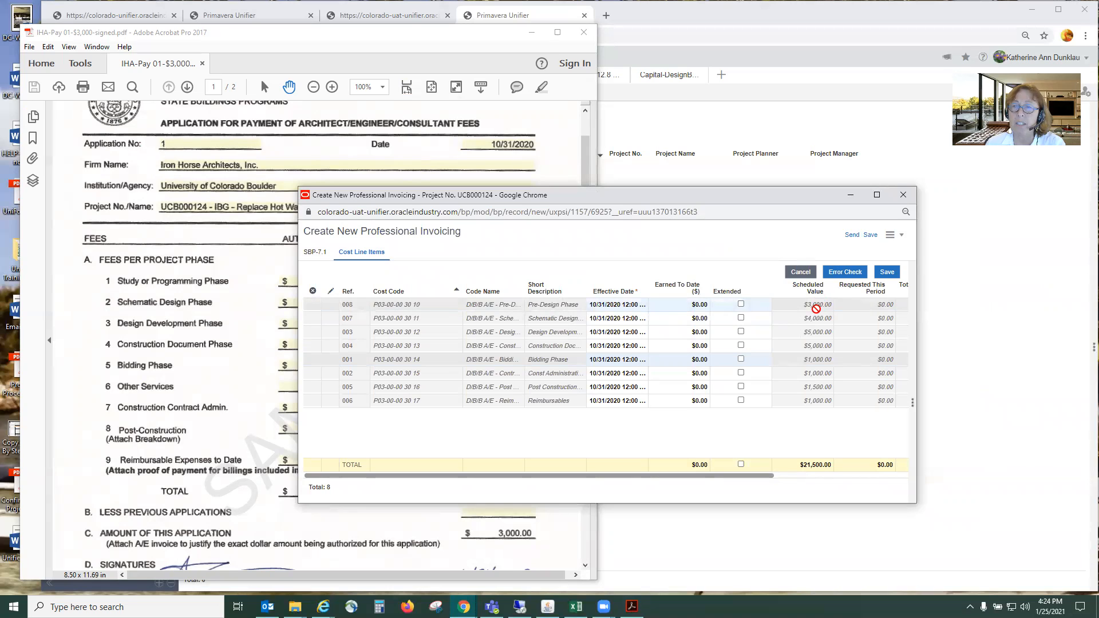
click(701, 305)
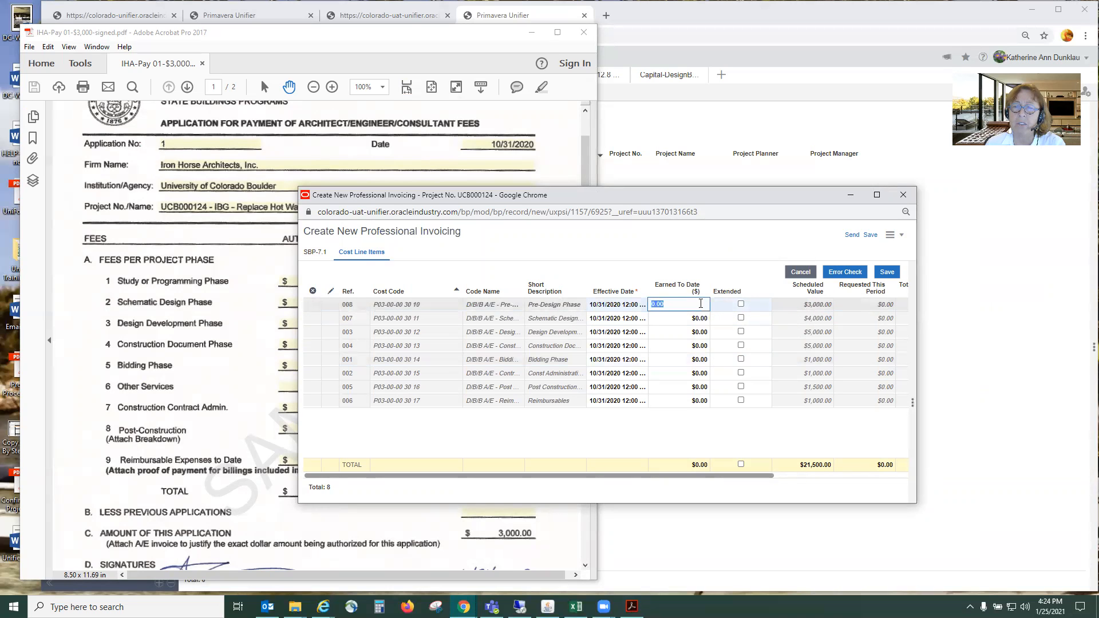
text(3500)
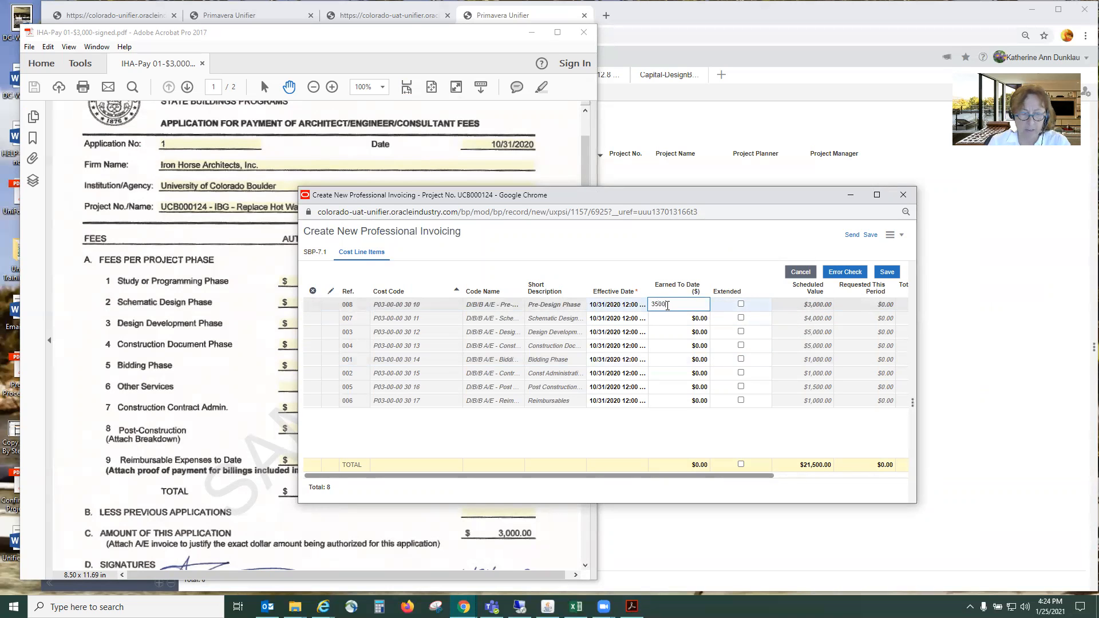
key(Tab)
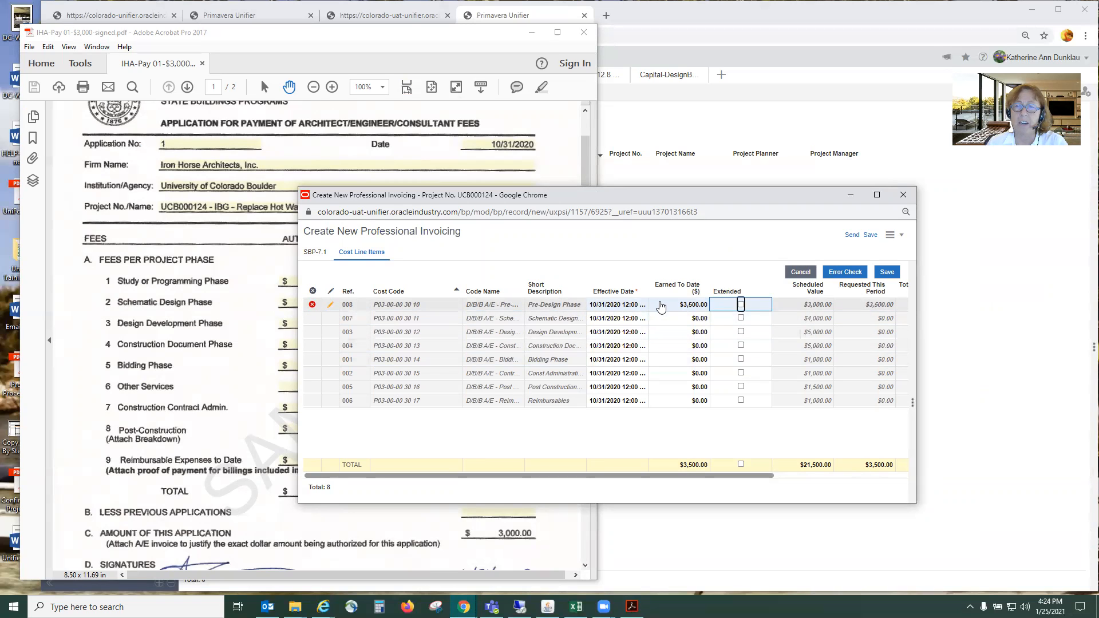
Set the Pre-Design Phase line's earned-to-date amount to $3,000 and save the invoice's cost line items
click(691, 306)
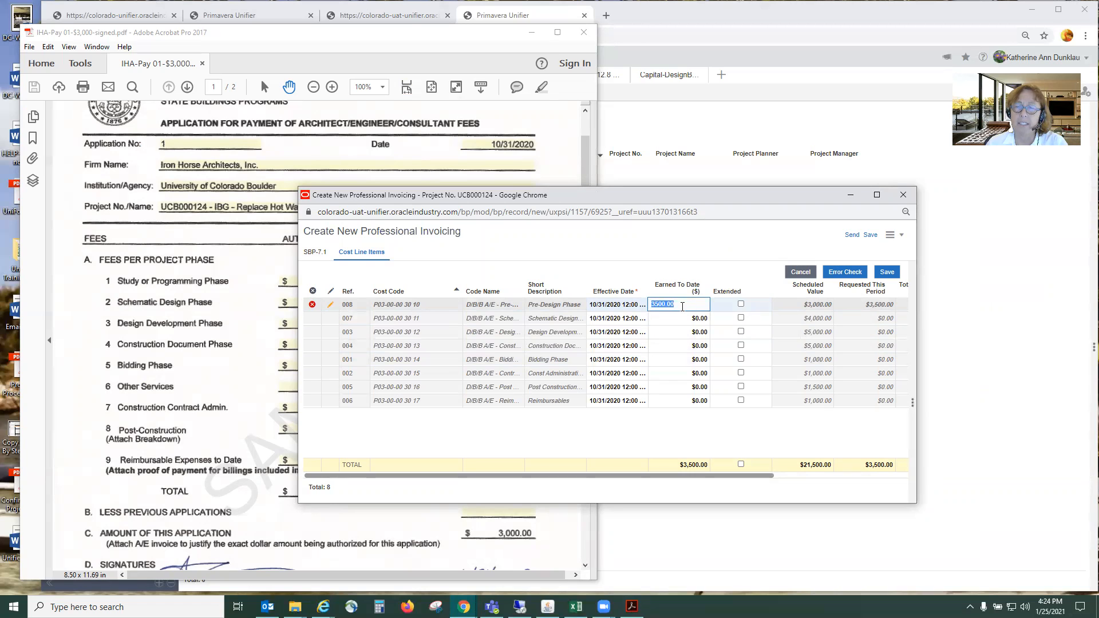
text(3000)
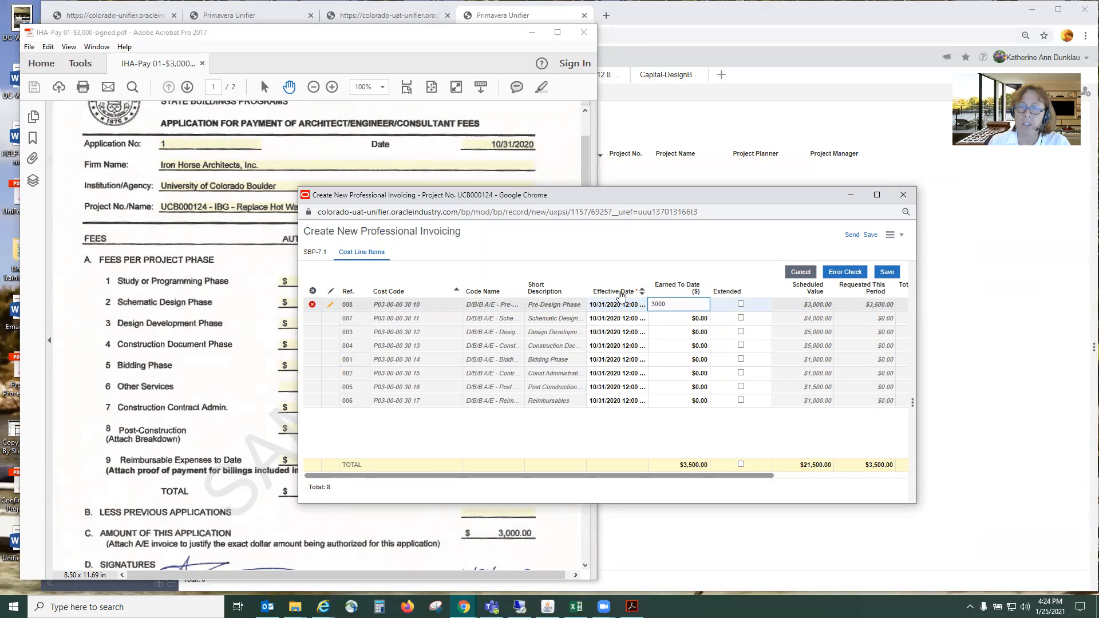
click(665, 434)
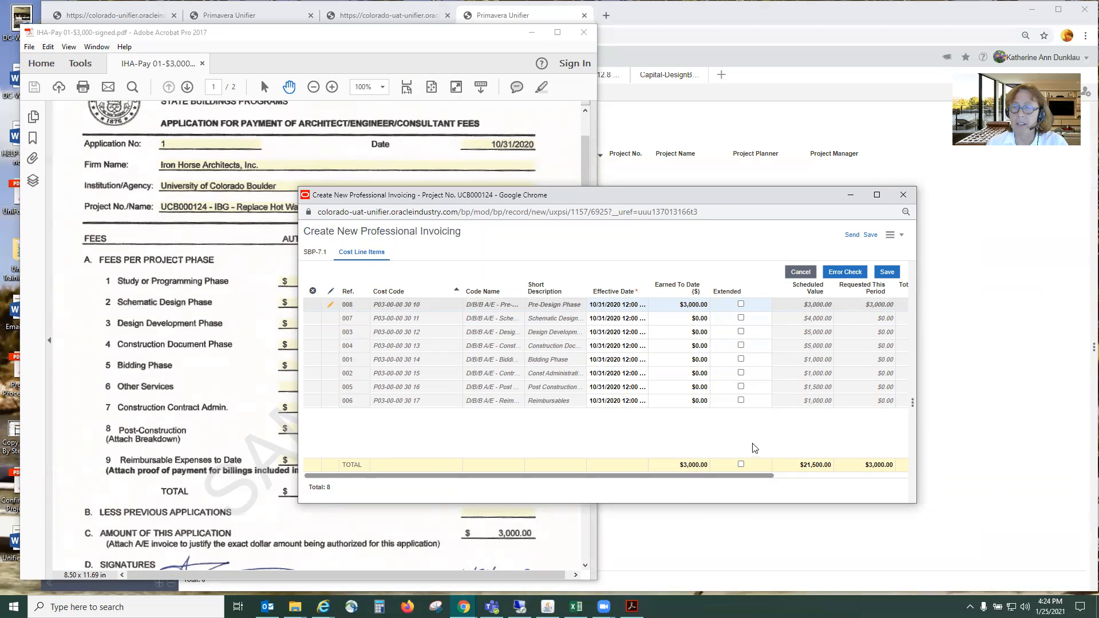
drag(750, 476, 823, 477)
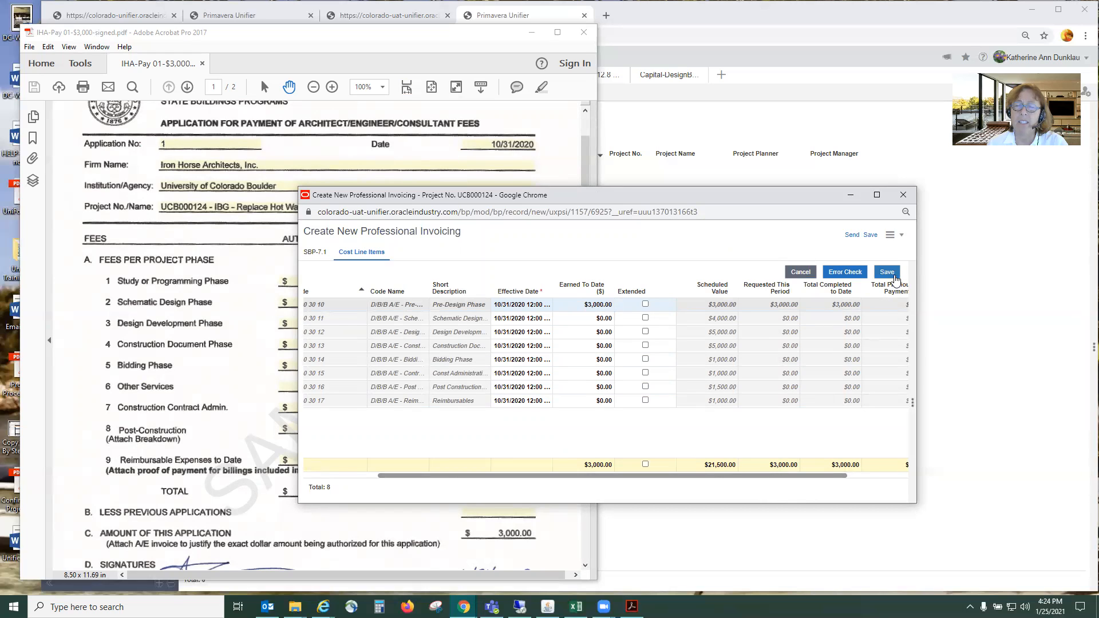
click(893, 276)
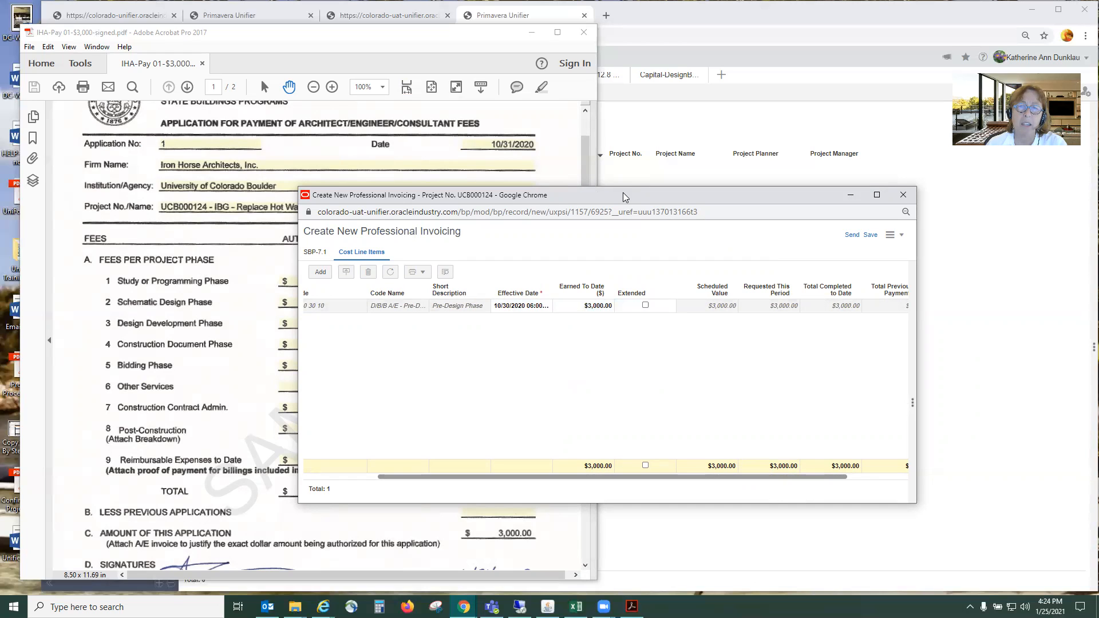
Return to the invoice's main form, close the pay application PDF and start uploading an attachment from the computer
drag(634, 195, 627, 200)
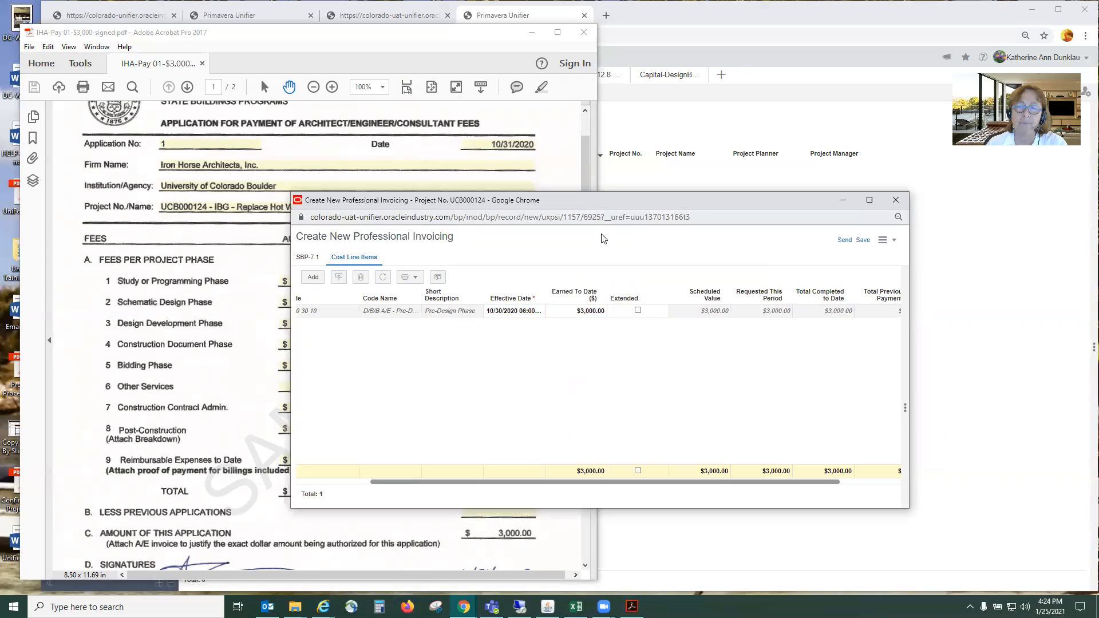
click(302, 257)
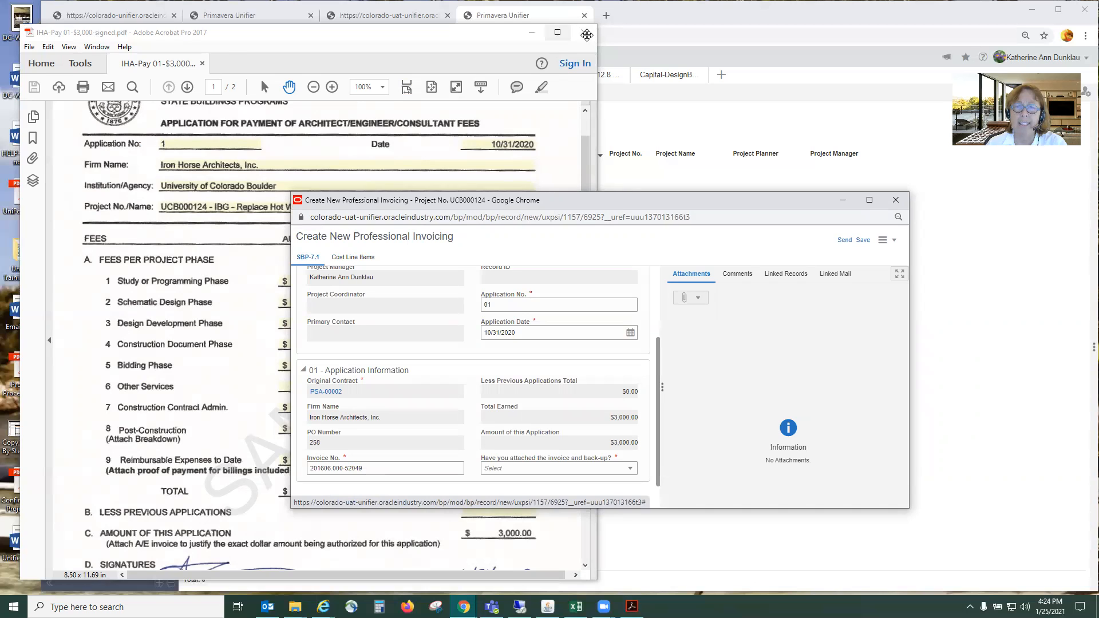
click(586, 34)
click(693, 302)
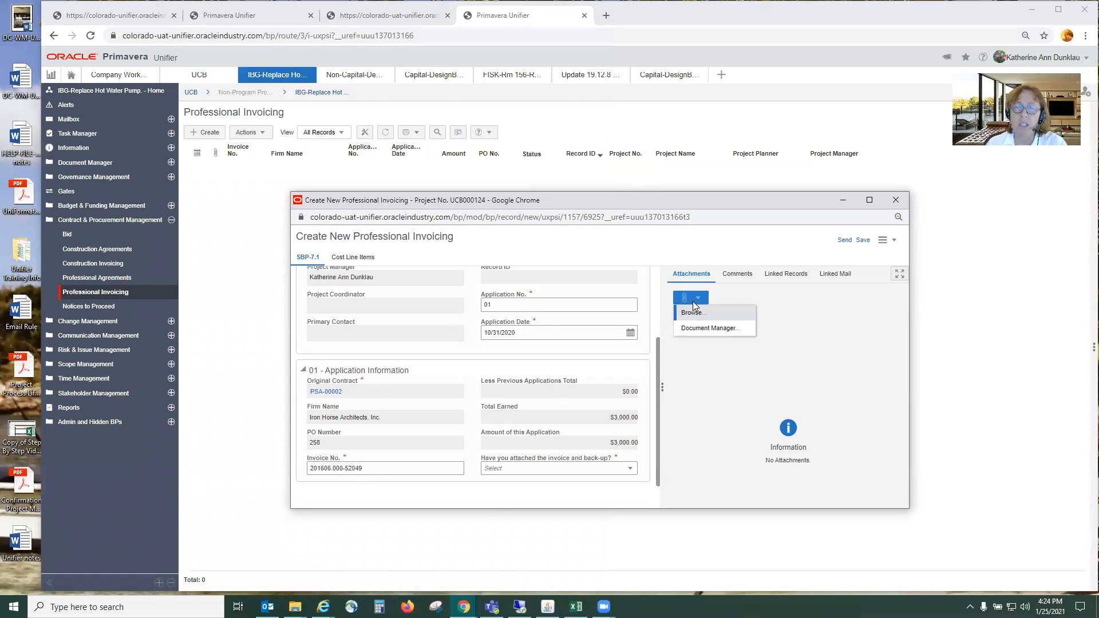
click(696, 317)
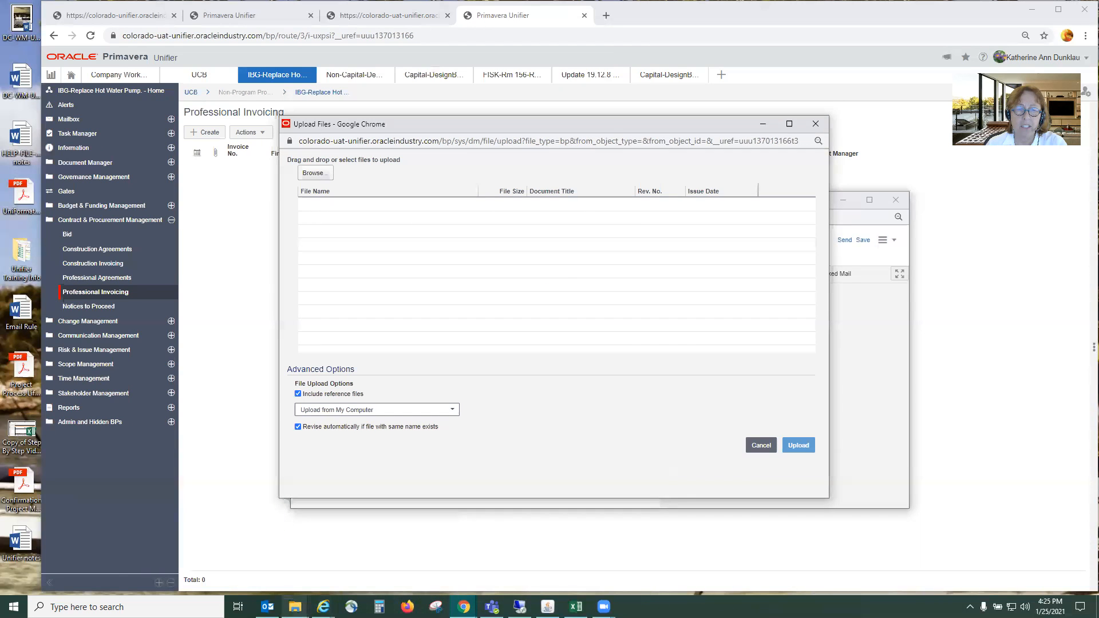
Attach the signed pay application IHA-Pay 01-$3,000-signed.pdf from the IronHorse folder to the invoice record
click(295, 607)
click(347, 549)
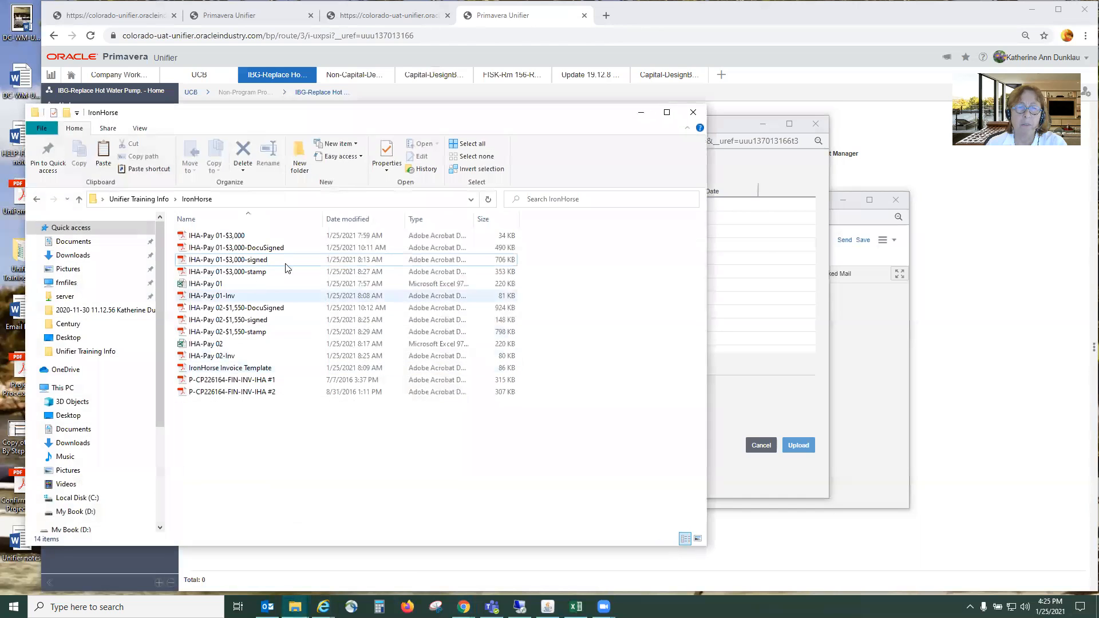
drag(728, 128, 782, 128)
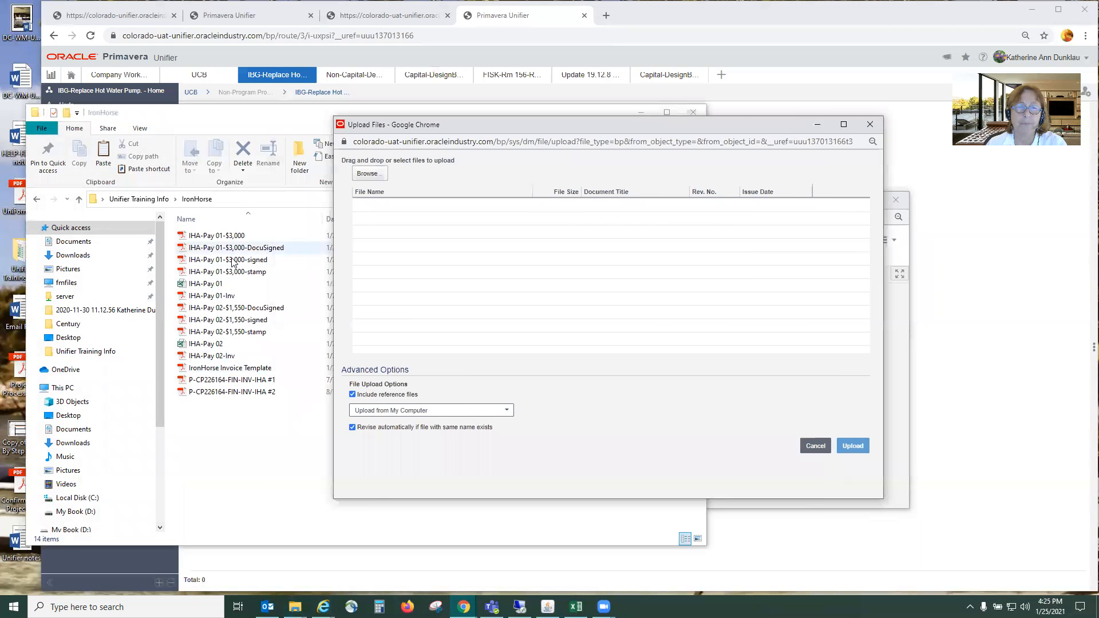
drag(228, 261, 486, 276)
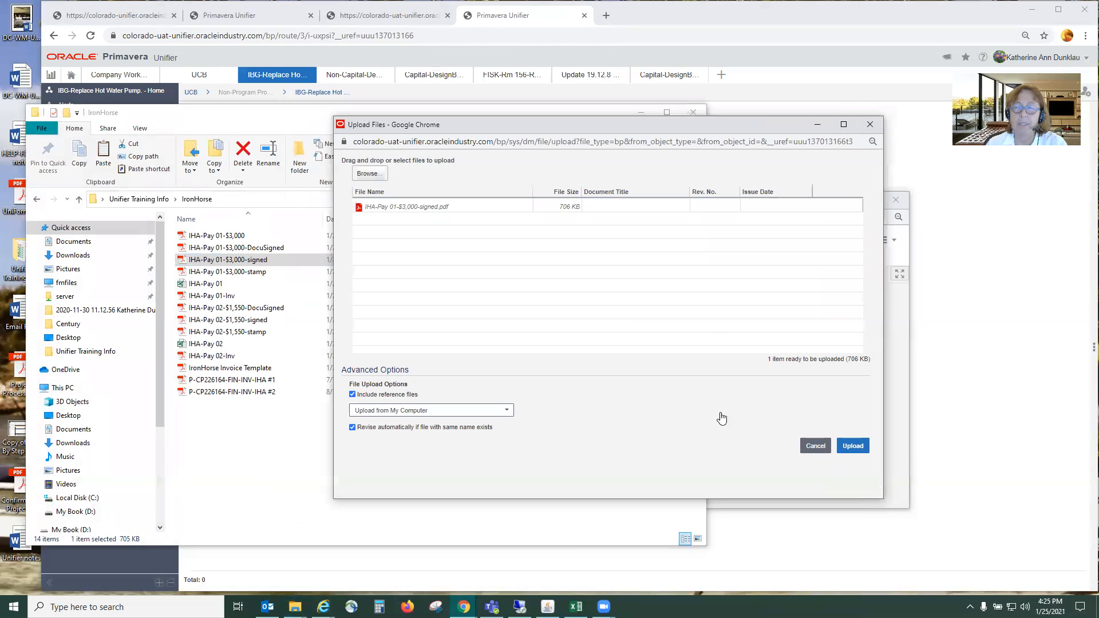
click(853, 446)
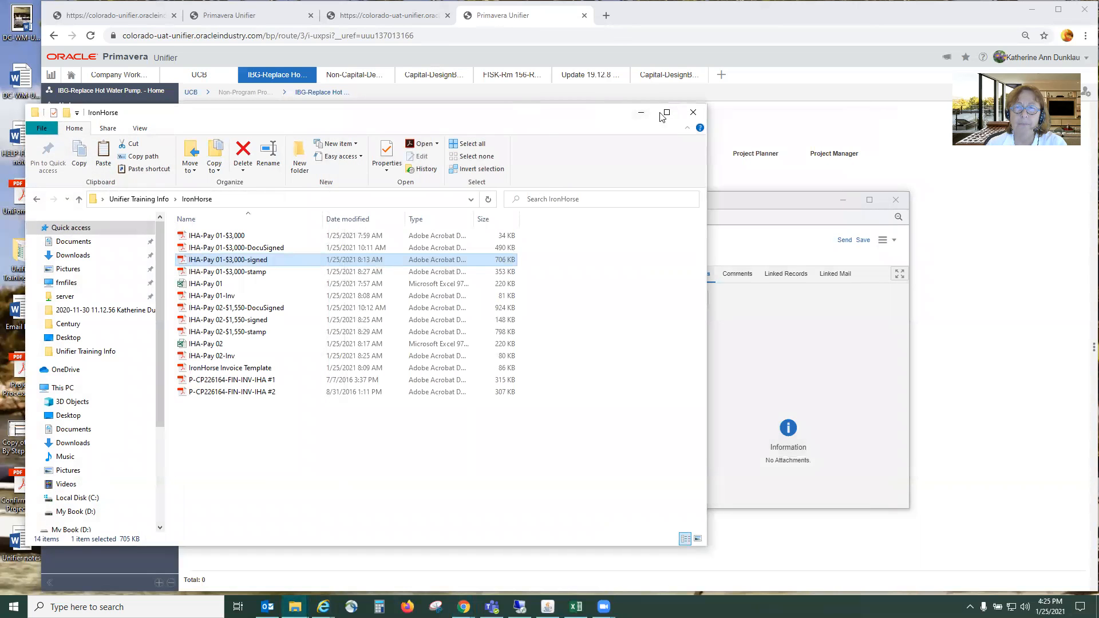
click(641, 113)
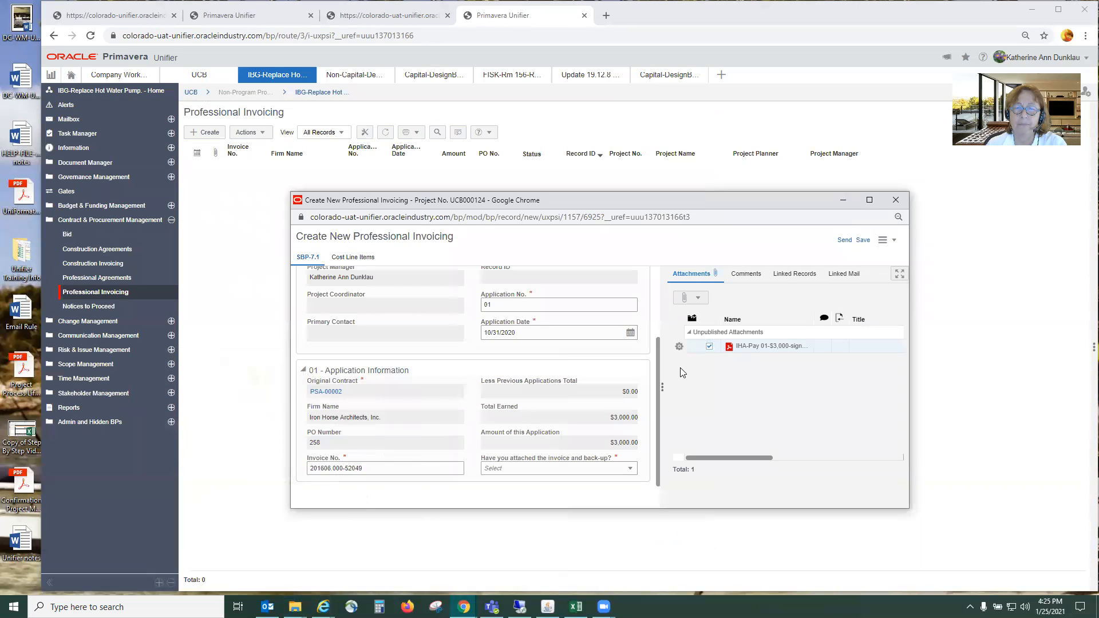
Answer Yes to having attached the invoice and back-up, and send the record with the Submit workflow action
click(628, 470)
click(504, 486)
click(839, 242)
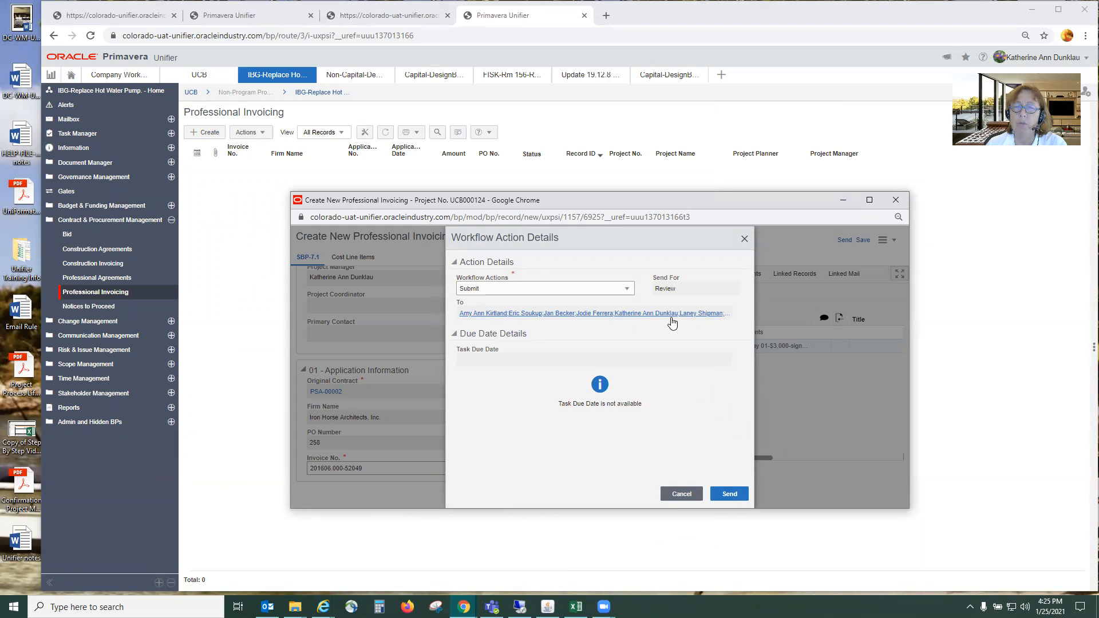
click(725, 499)
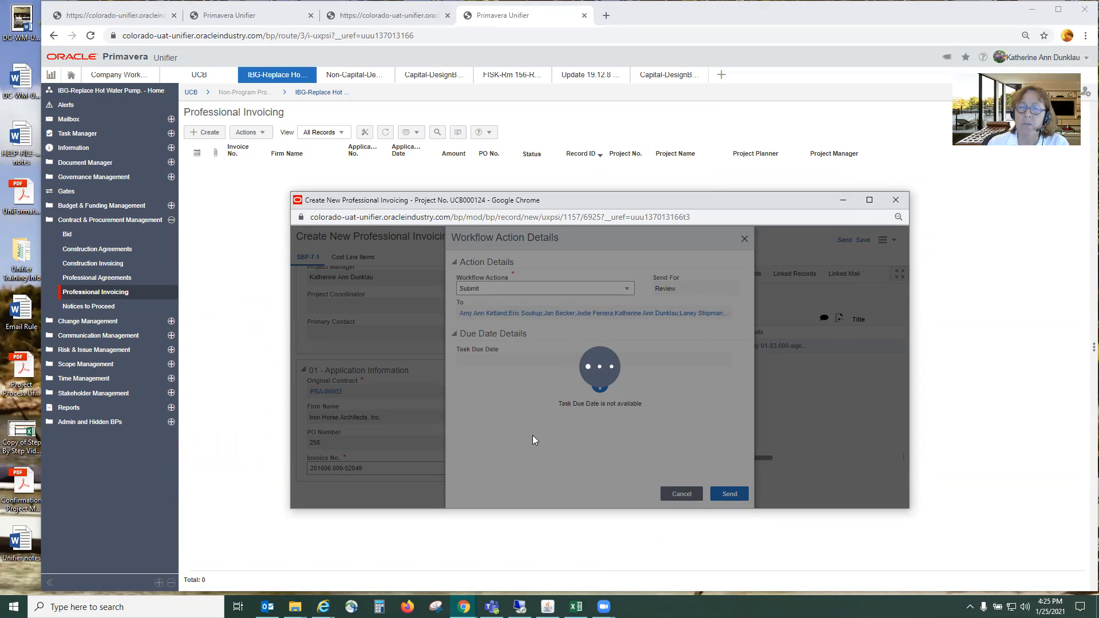
click(686, 404)
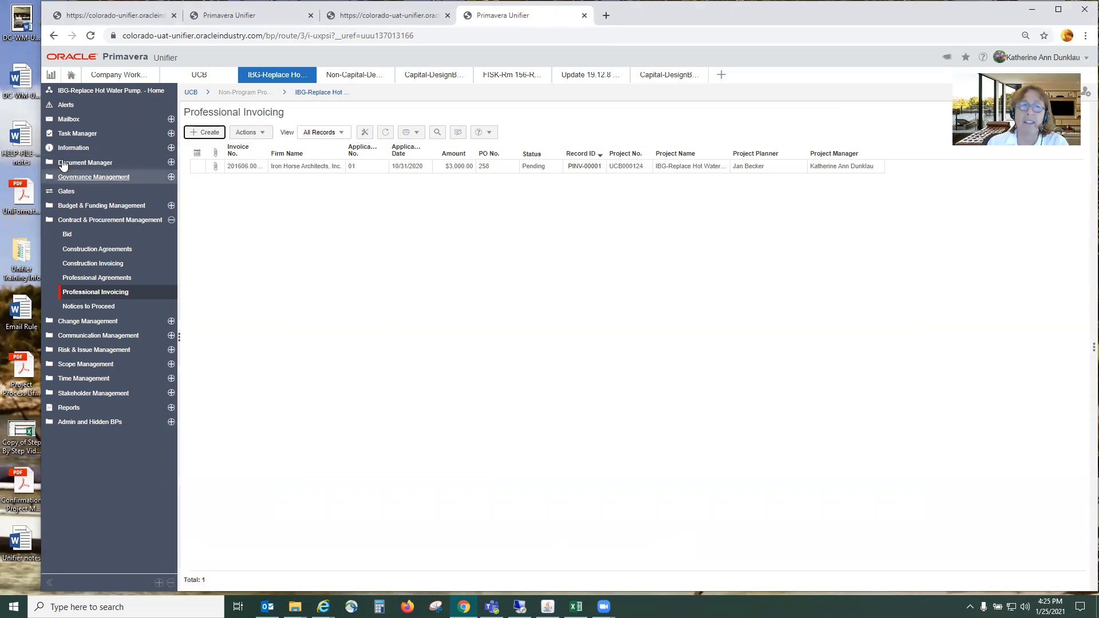
Open the new Professional Invoicing review task from the project's task list and accept it
click(171, 135)
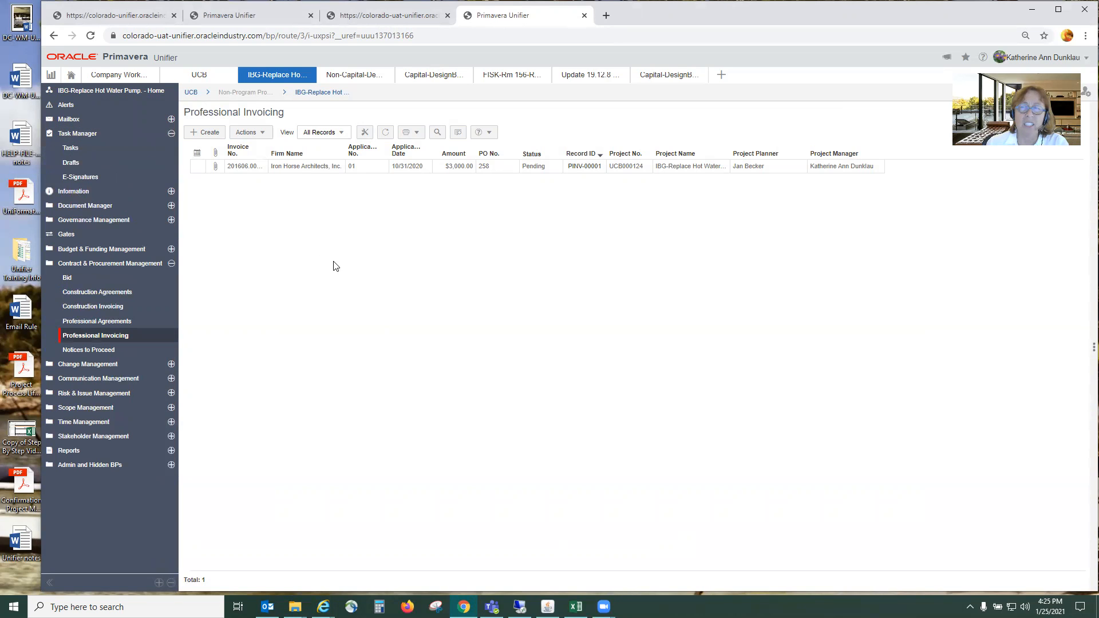
click(70, 148)
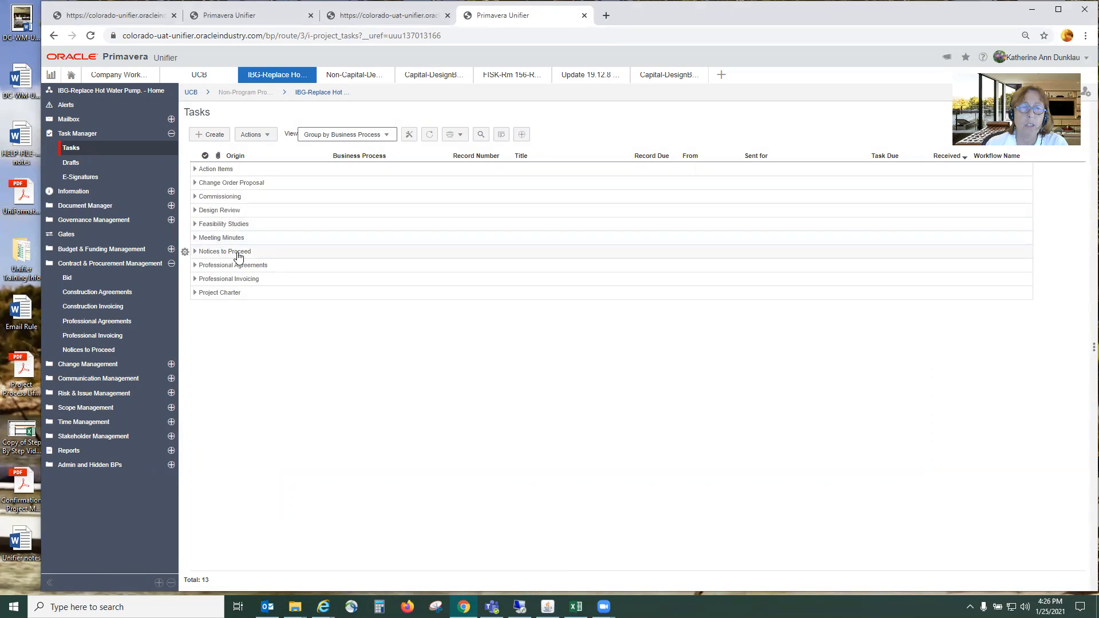
click(195, 279)
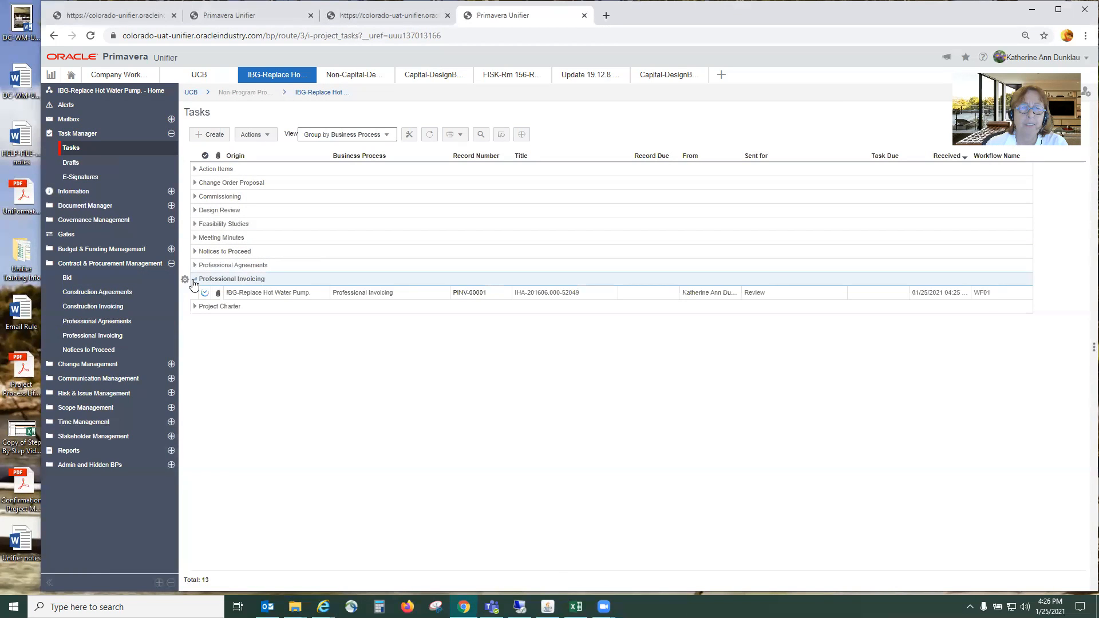
double_click(373, 297)
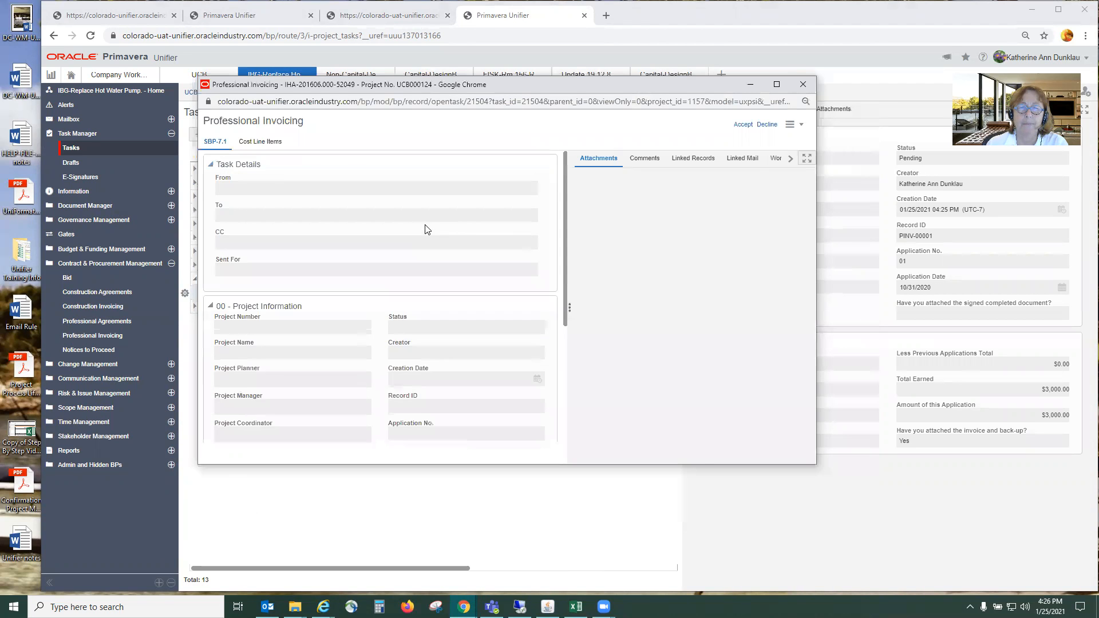
click(744, 125)
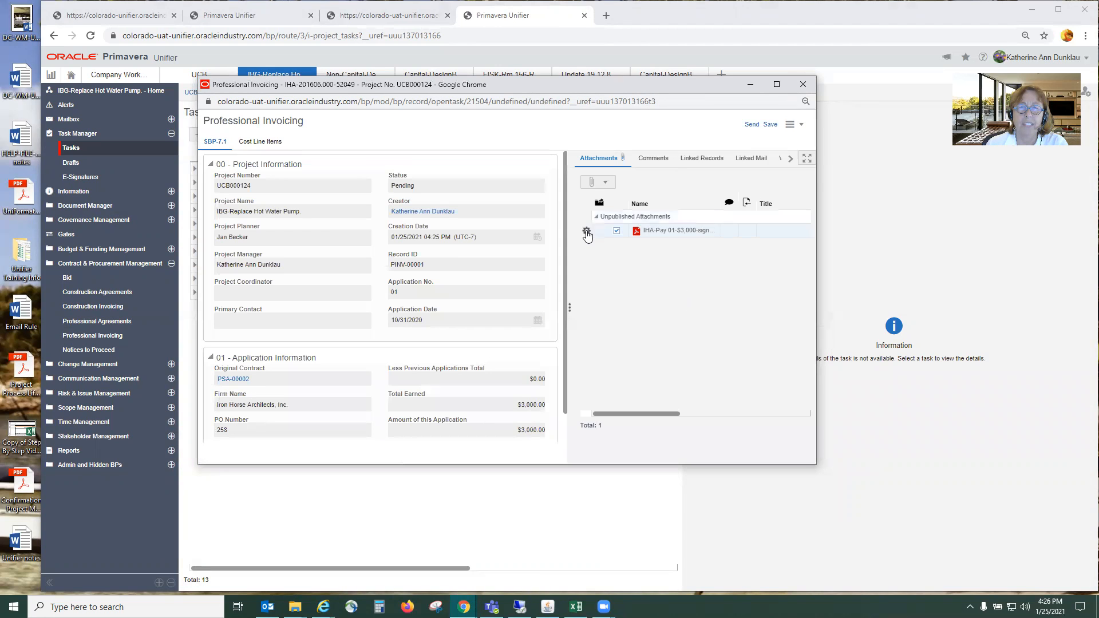
Download the attached IHA-Pay 01-$3,000-signed.pdf from the invoice task and open it
click(587, 233)
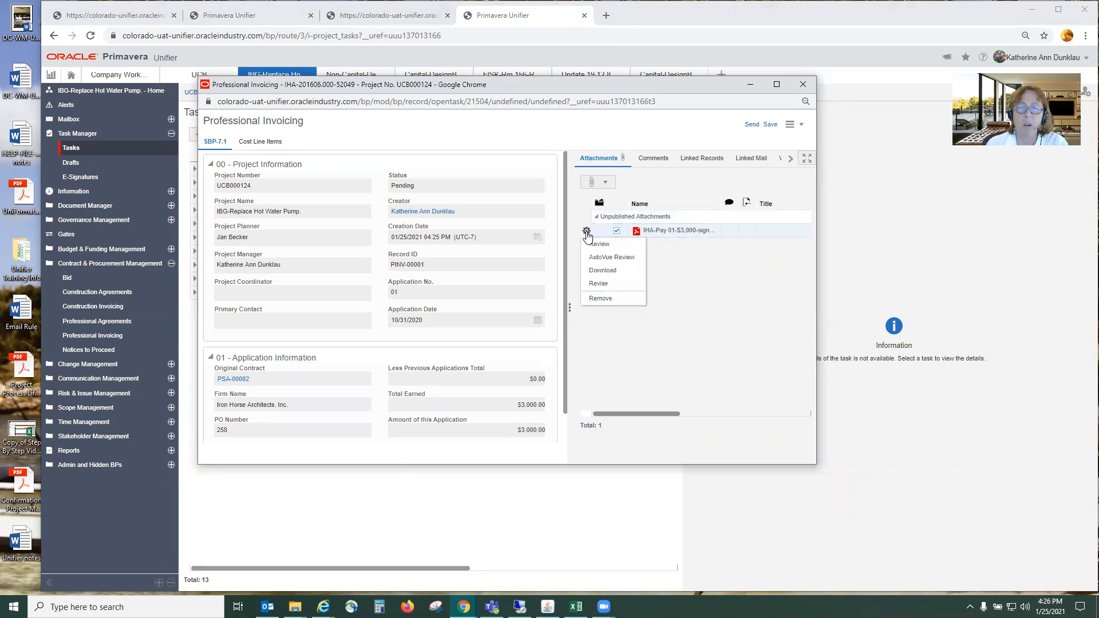
click(604, 271)
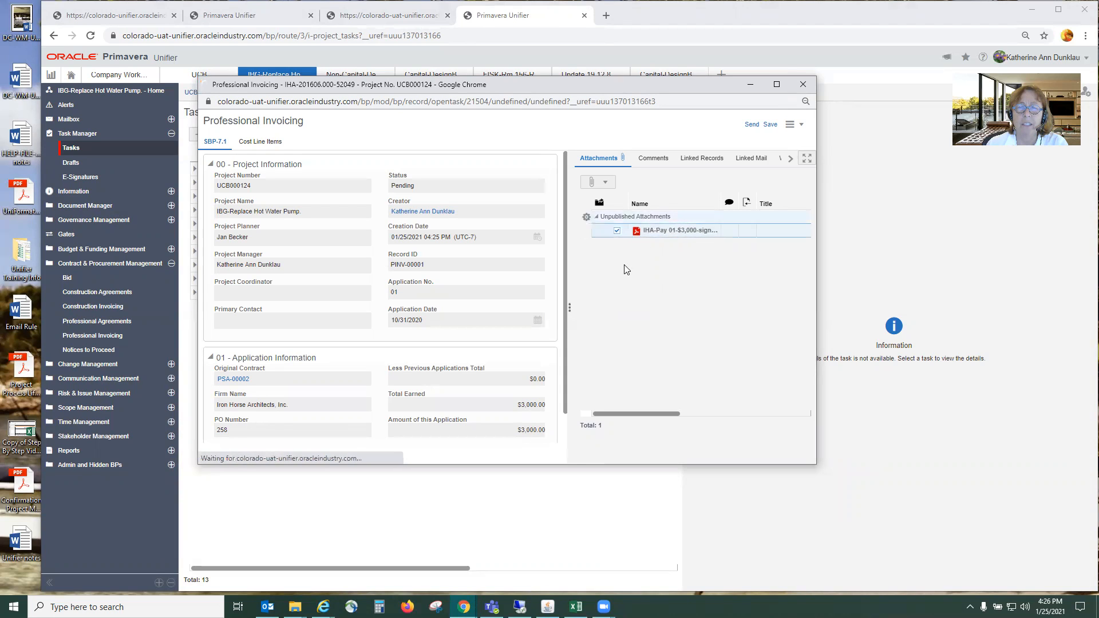
click(245, 449)
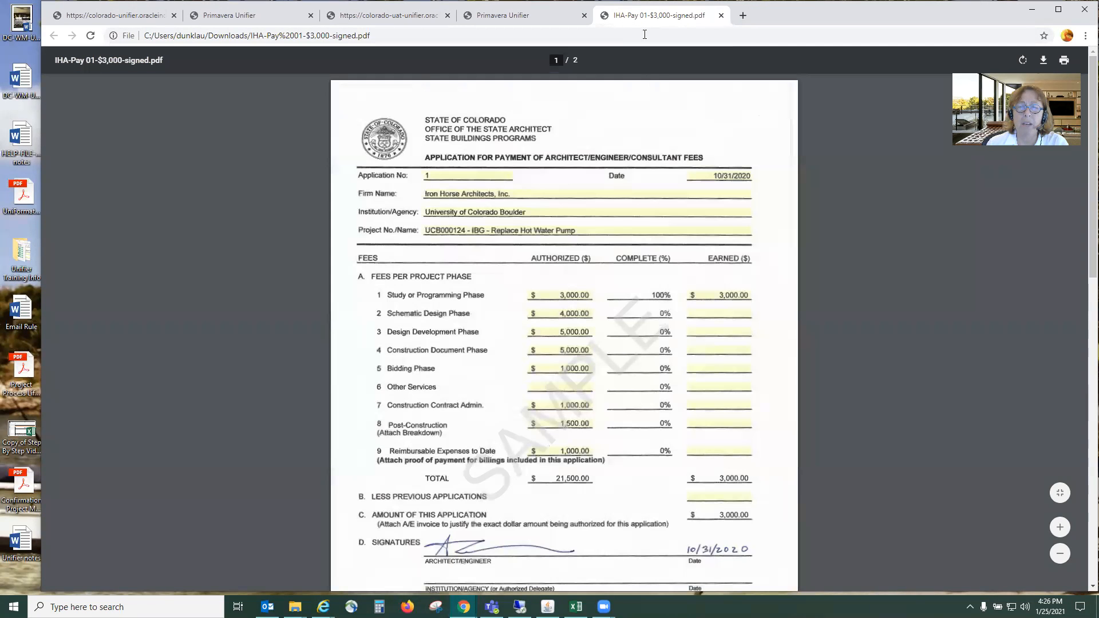
Compare the invoice's cost line items side by side with the pay application PDF's fee table, and close the PDF
drag(665, 51, 625, 153)
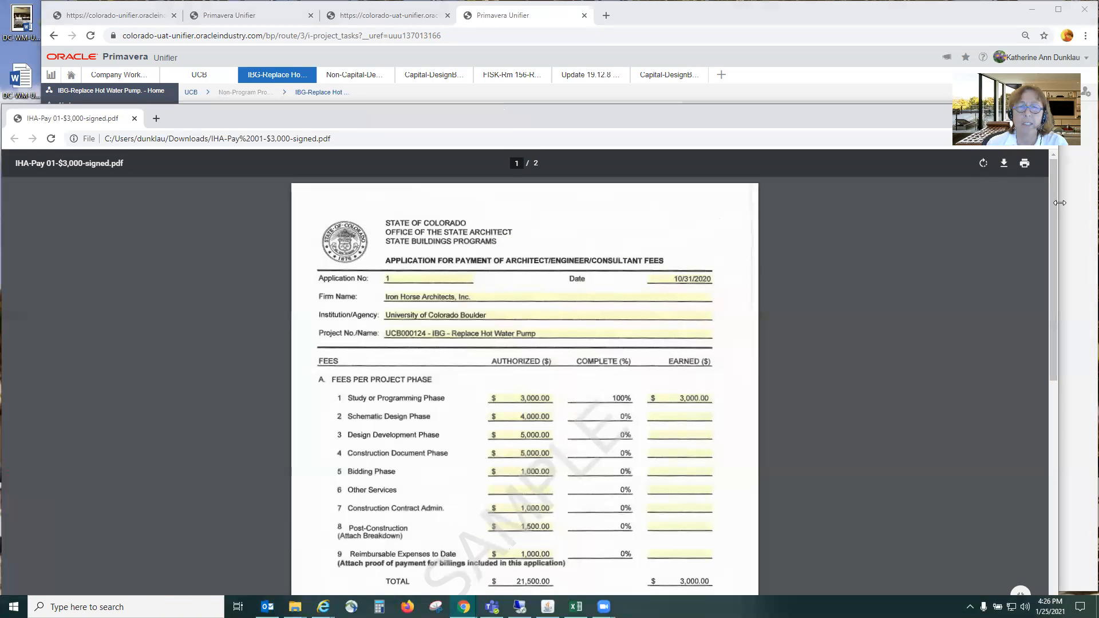
drag(1060, 203, 500, 200)
drag(473, 124, 479, 123)
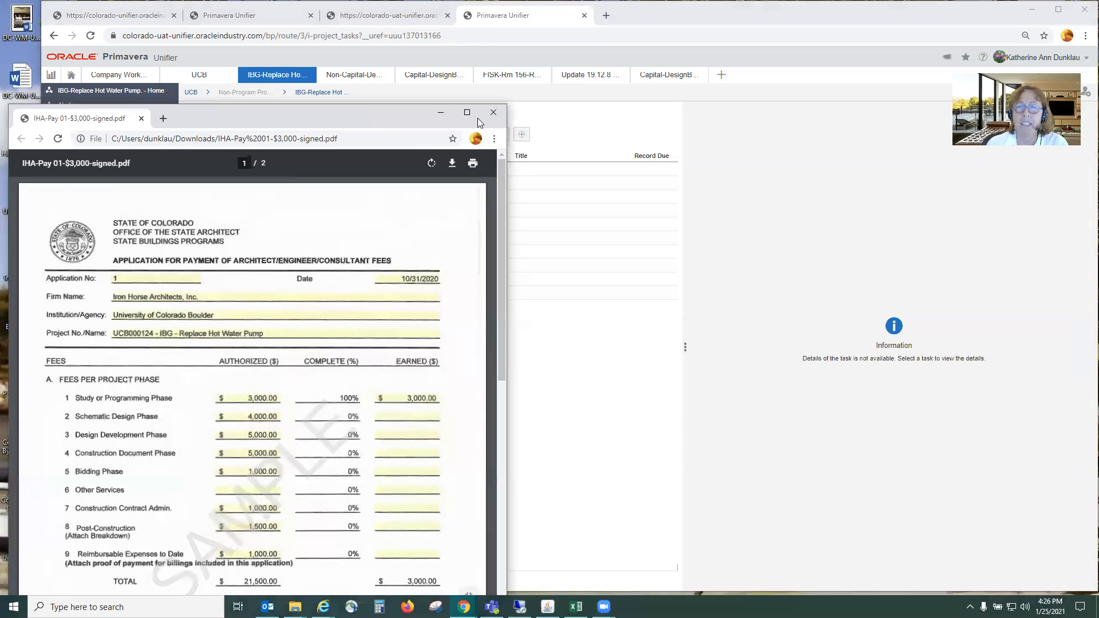
drag(332, 126, 902, 70)
click(464, 606)
click(509, 575)
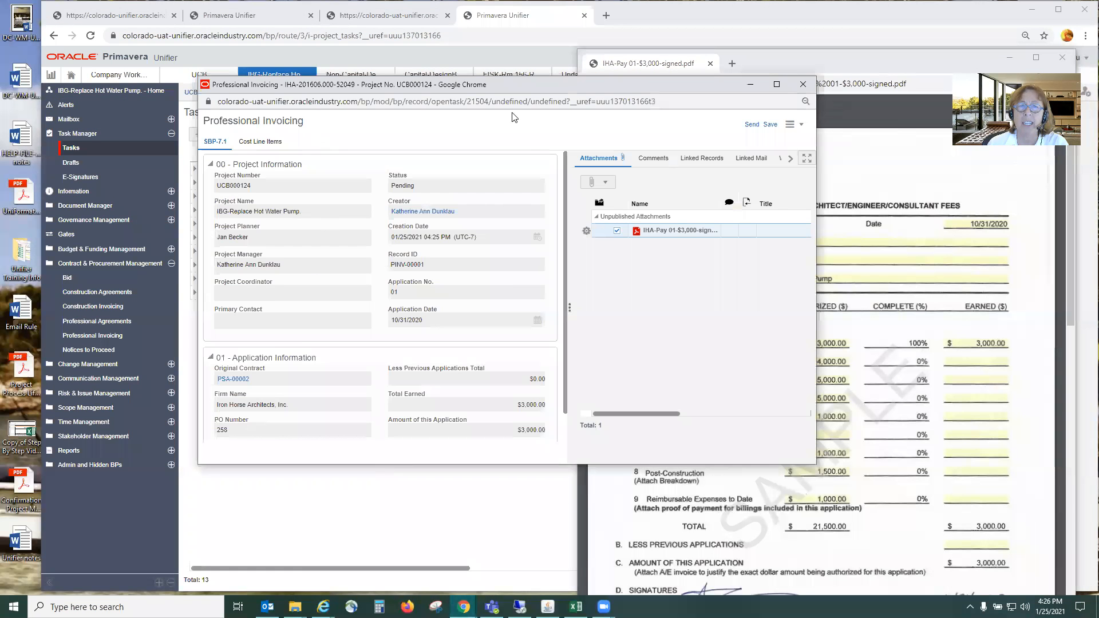
drag(542, 84, 398, 131)
click(130, 194)
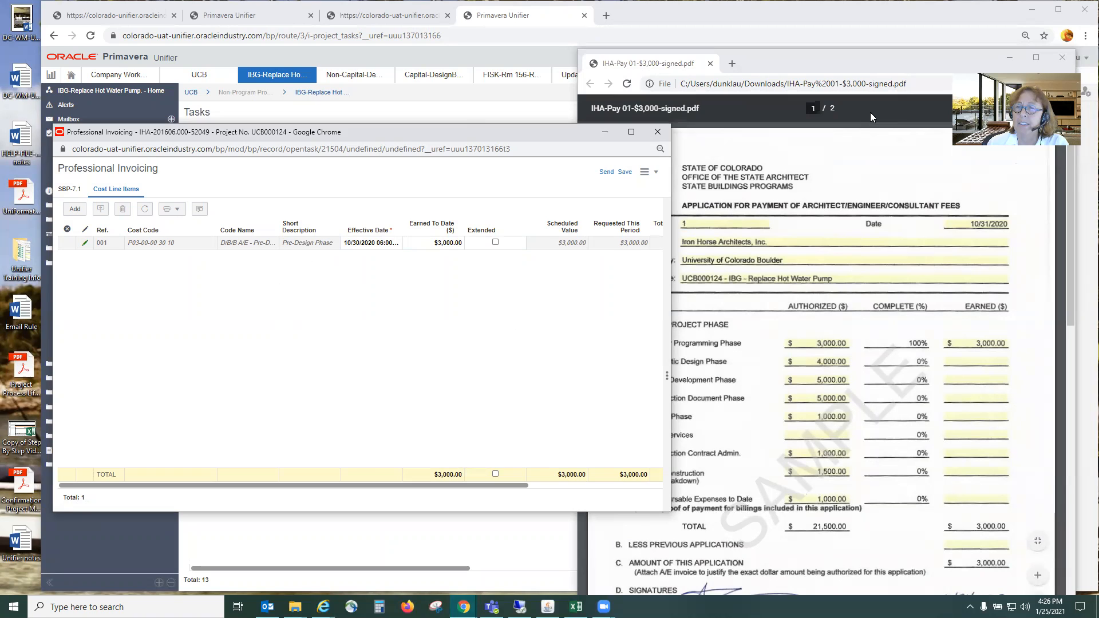
click(1062, 57)
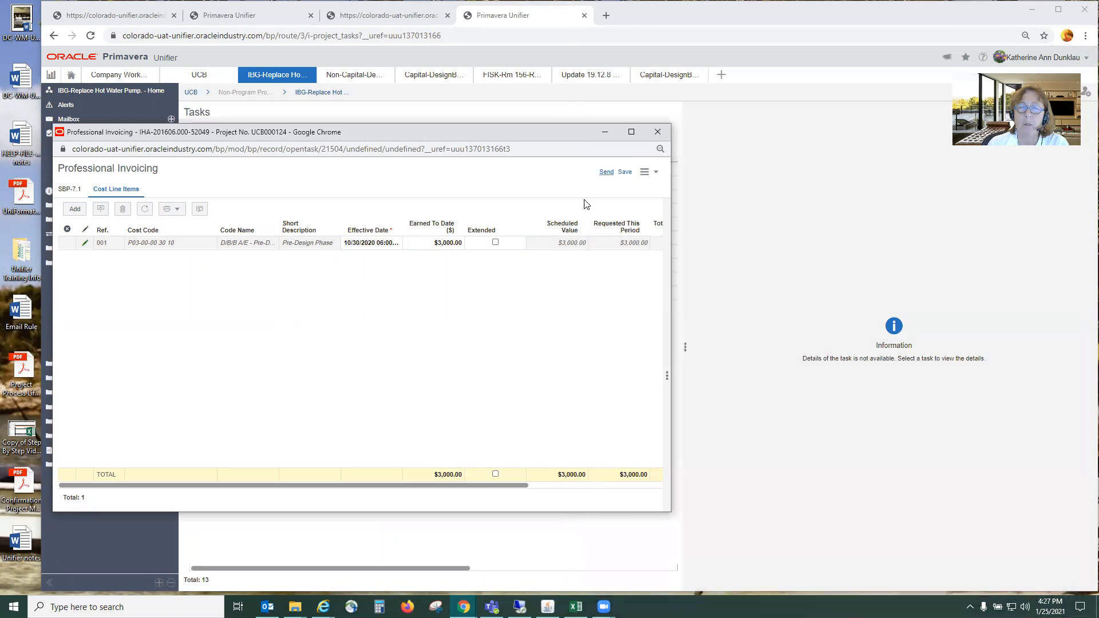
Send the invoice record onward for signatures with the Sign workflow action
click(606, 171)
click(373, 222)
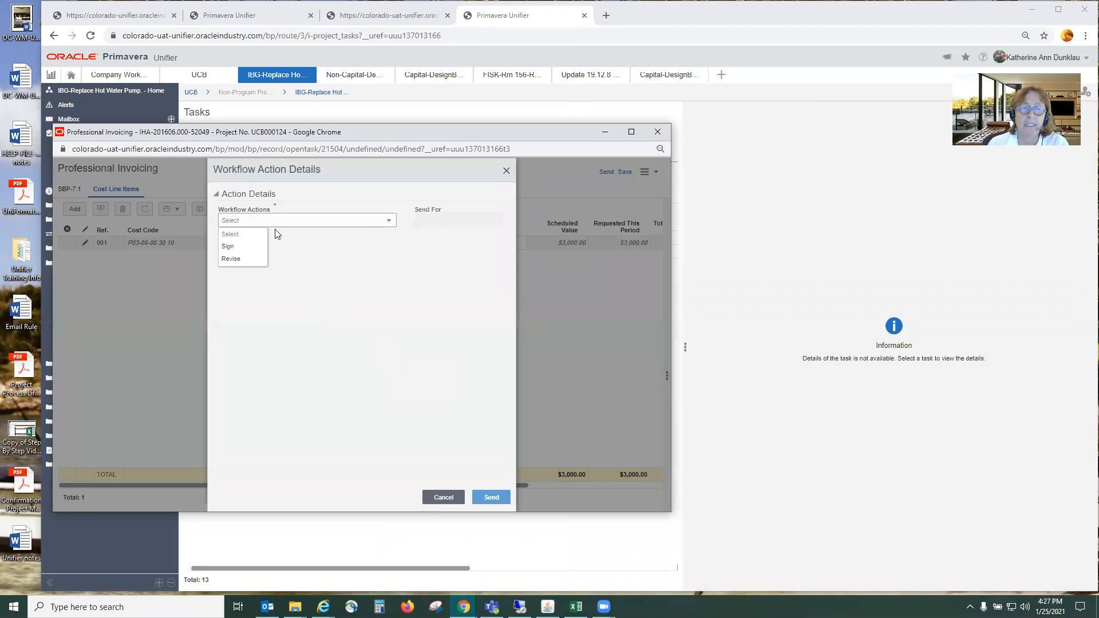
click(235, 247)
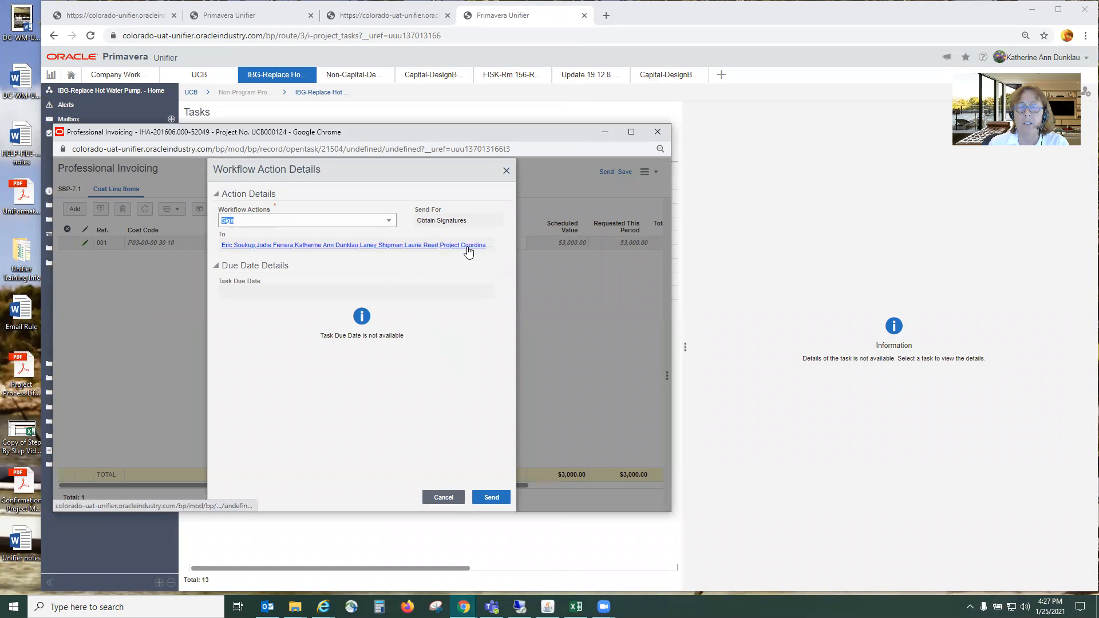
click(494, 499)
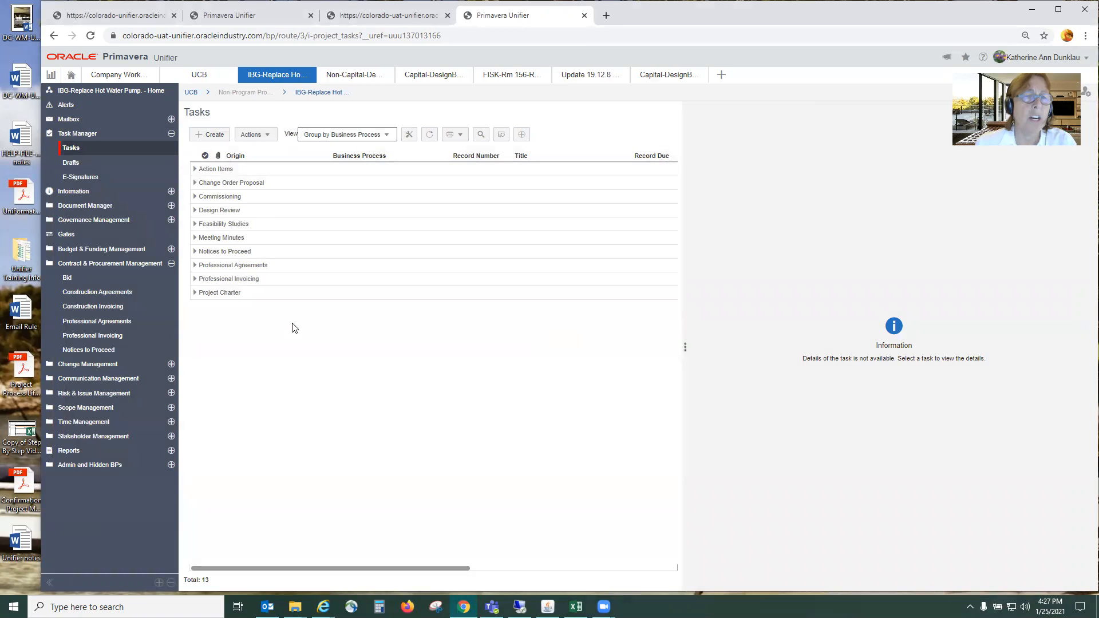
Select the new Professional Invoicing task in the project's task list and check its workflow progress
click(195, 280)
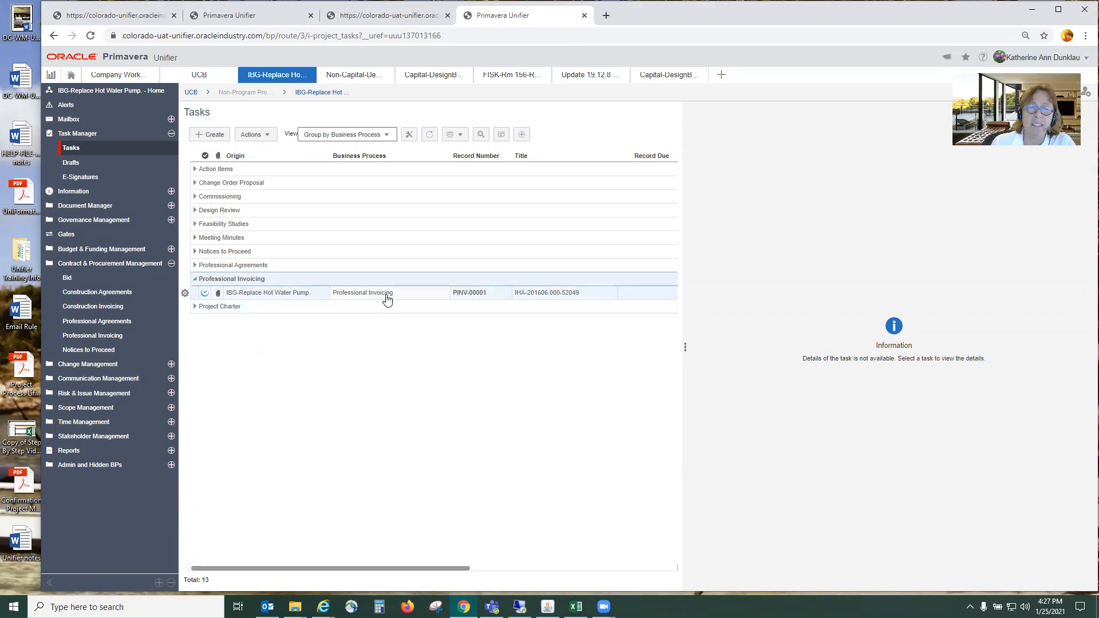
click(357, 295)
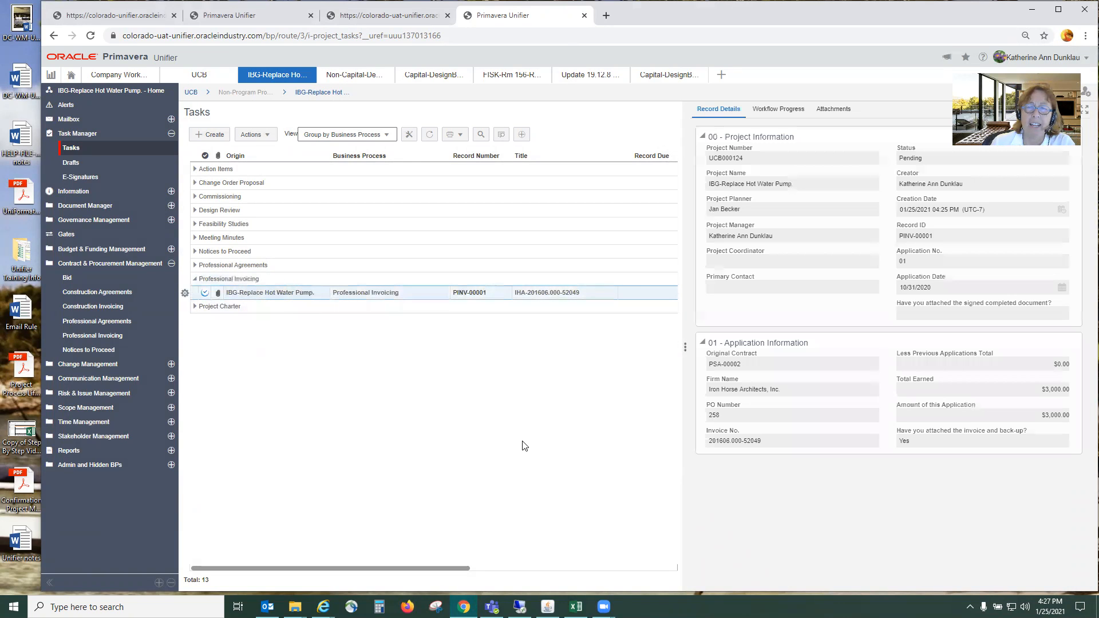
click(773, 110)
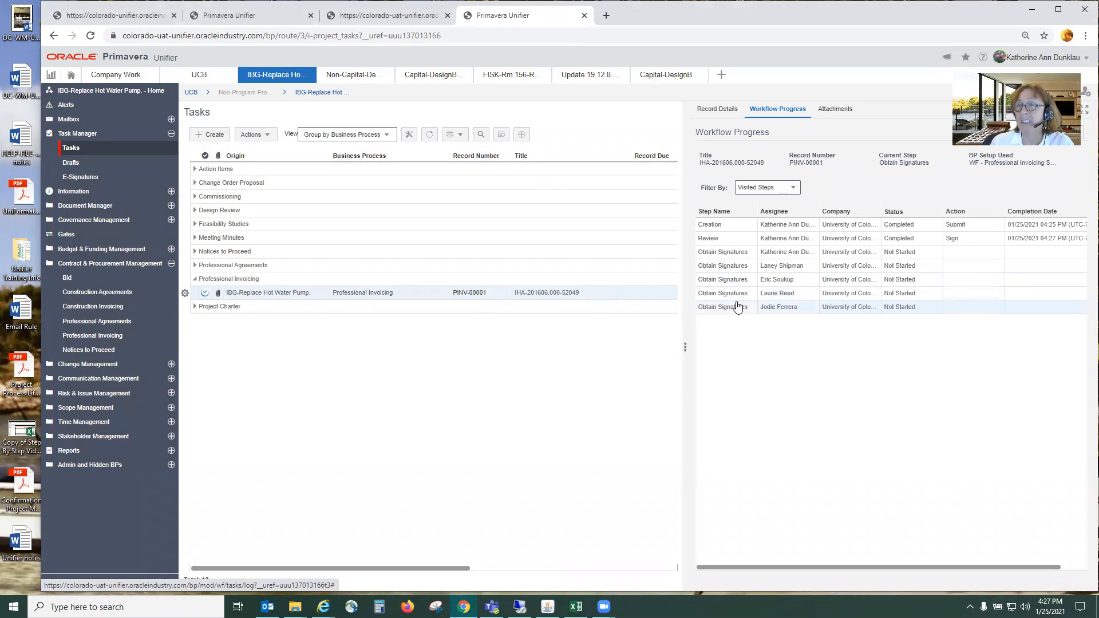
Open the invoice's Obtain Signatures task, download the attached IHA-Pay 01-$3,000-signed.pdf, and accept the task
click(269, 294)
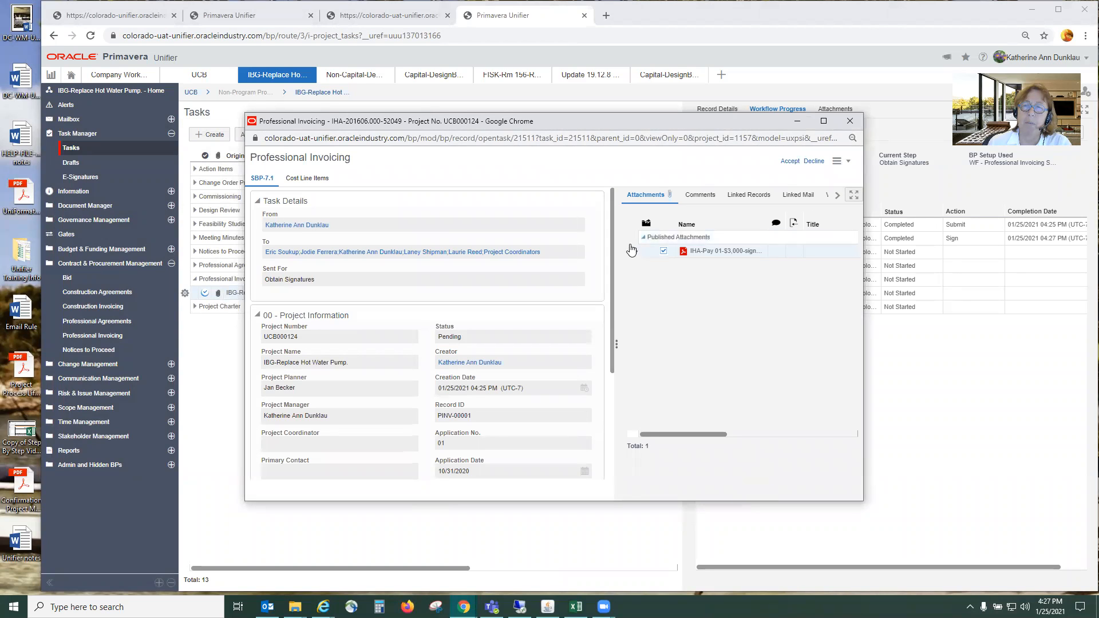
click(633, 253)
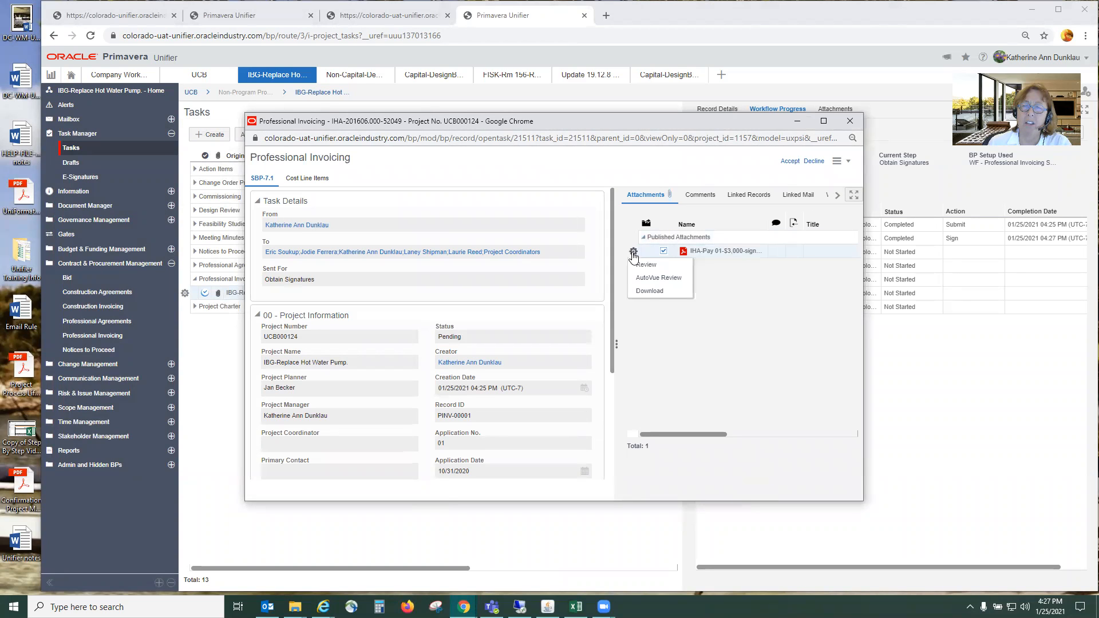
click(648, 291)
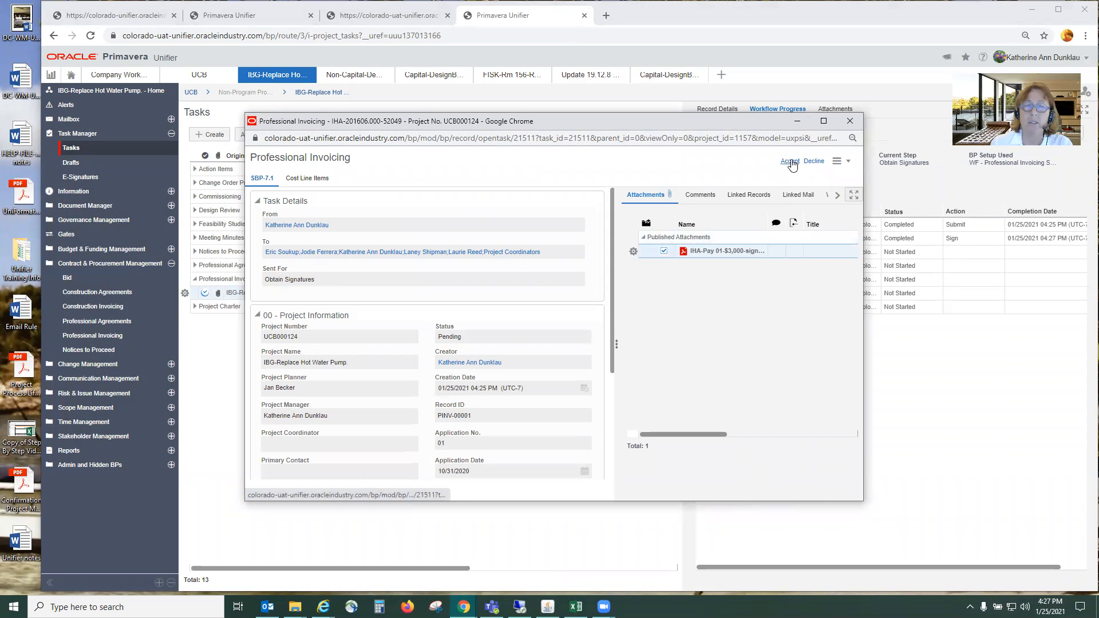
click(790, 162)
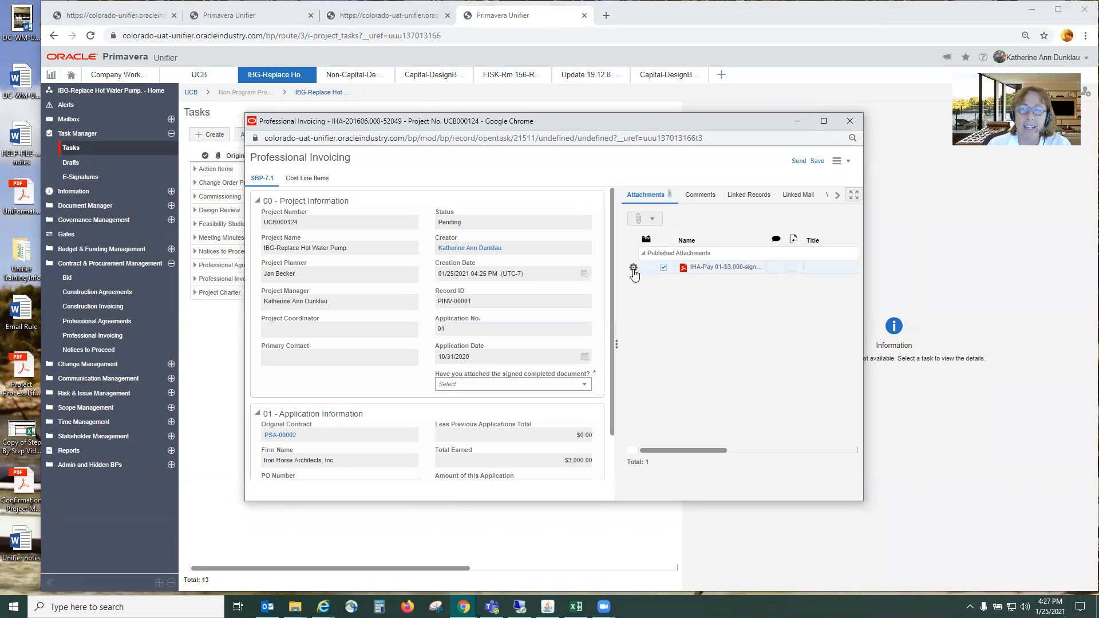
Revise the IHA-Pay 01-$3,000-signed.pdf attachment by uploading IHA-Pay 01-$3,000-DocuSigned.pdf from the IronHorse folder in its place
click(634, 268)
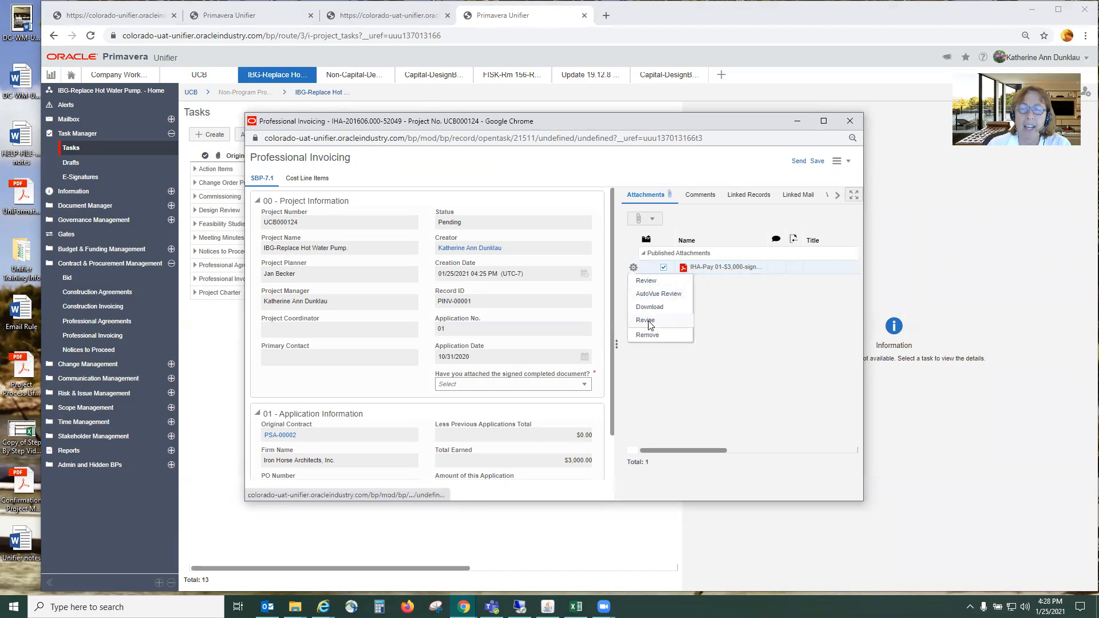
click(647, 320)
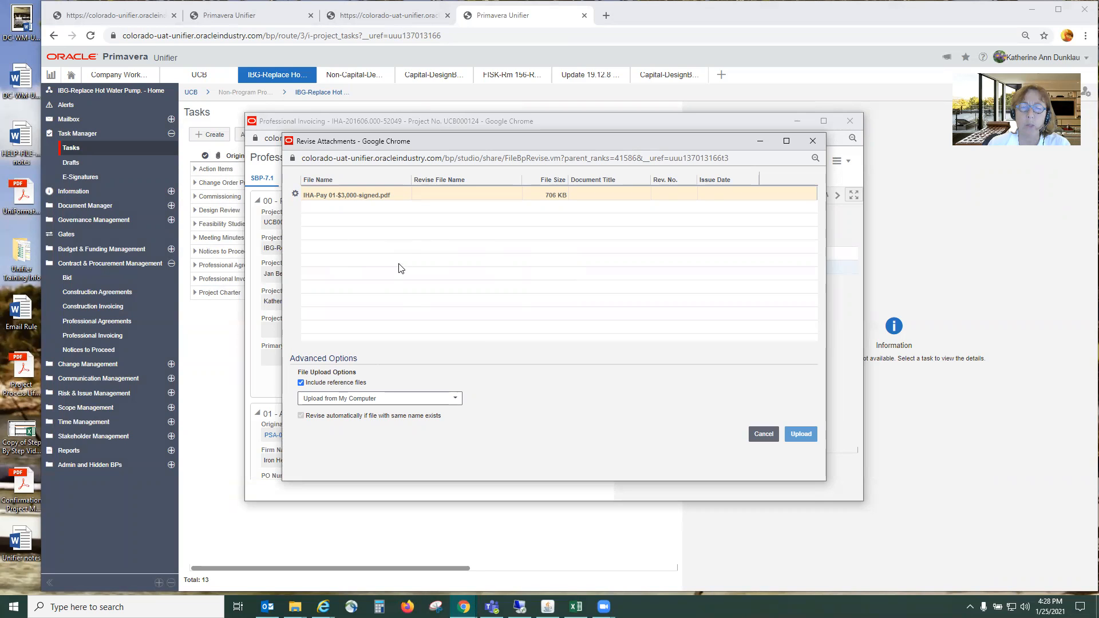
click(295, 196)
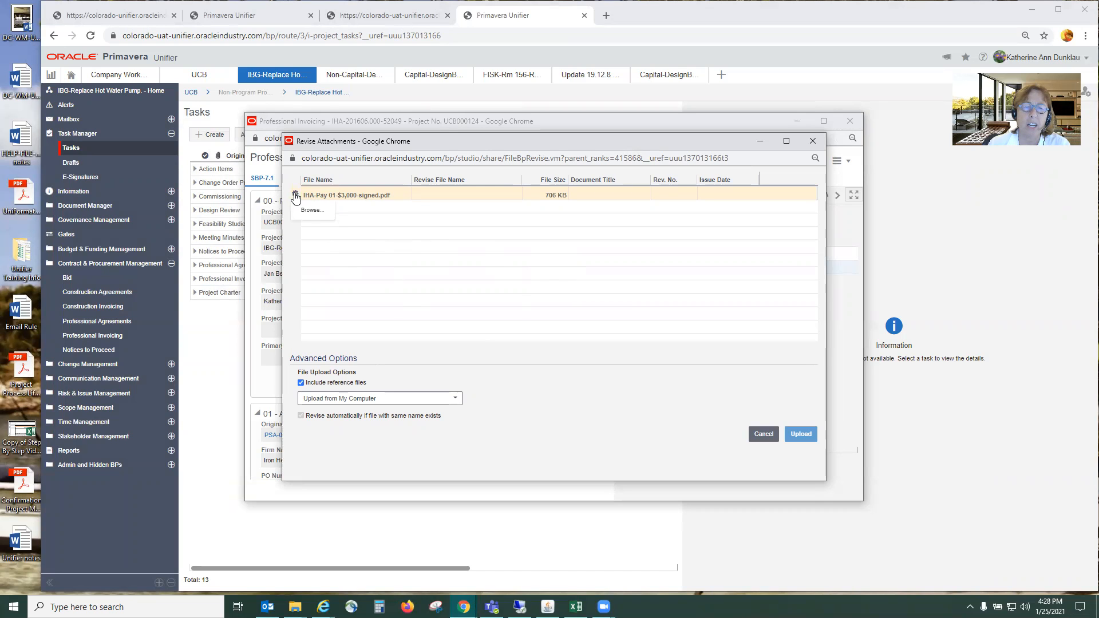
click(308, 213)
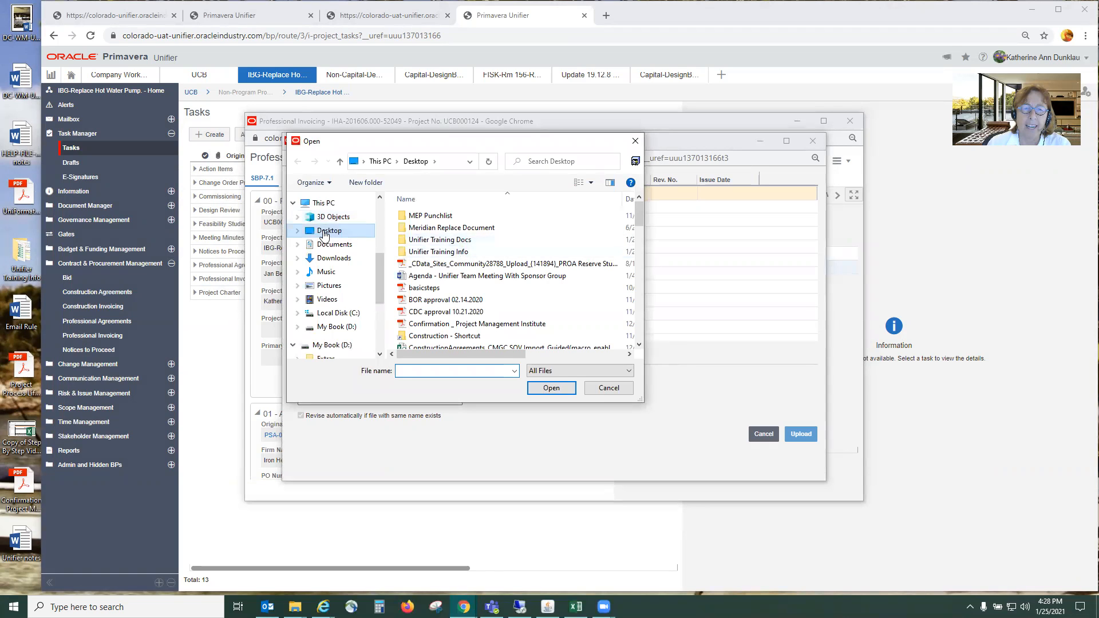
double_click(438, 252)
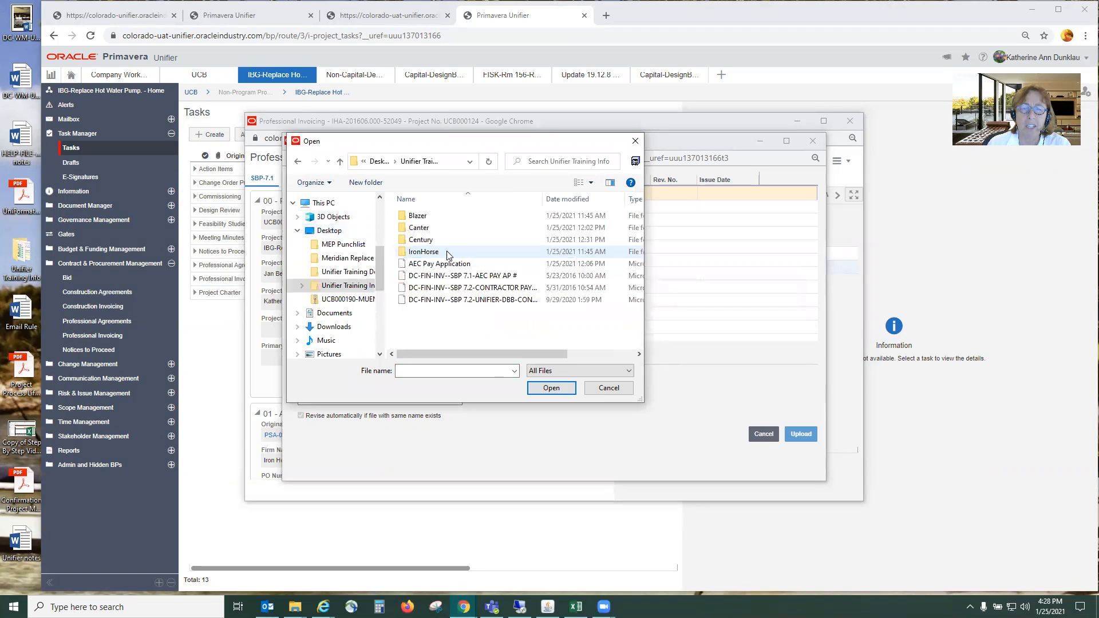
double_click(417, 252)
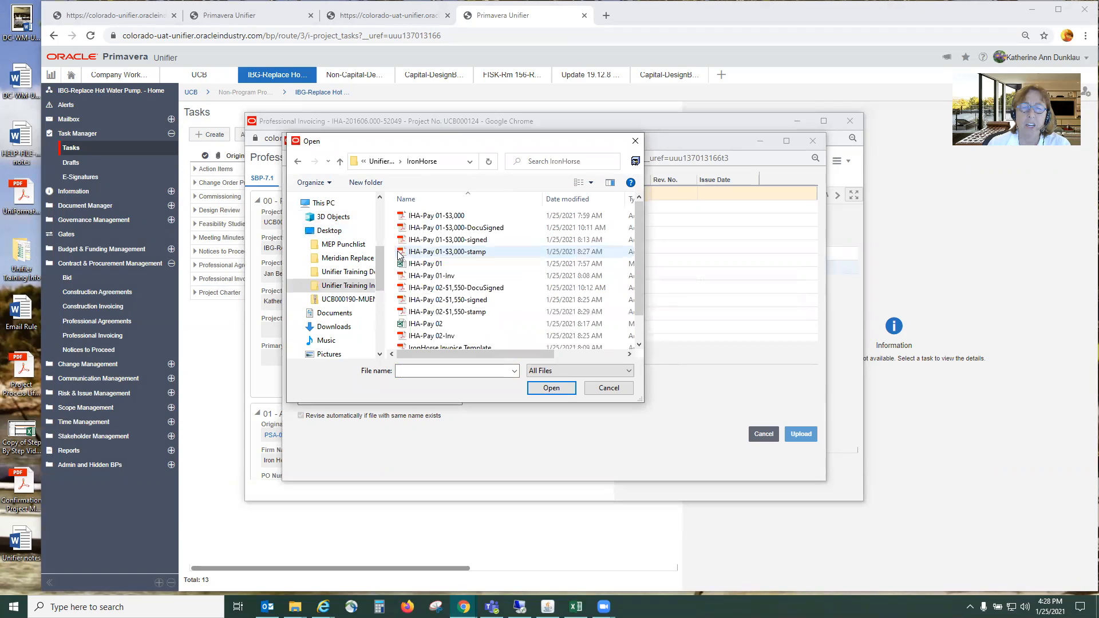
click(485, 229)
click(458, 239)
click(551, 388)
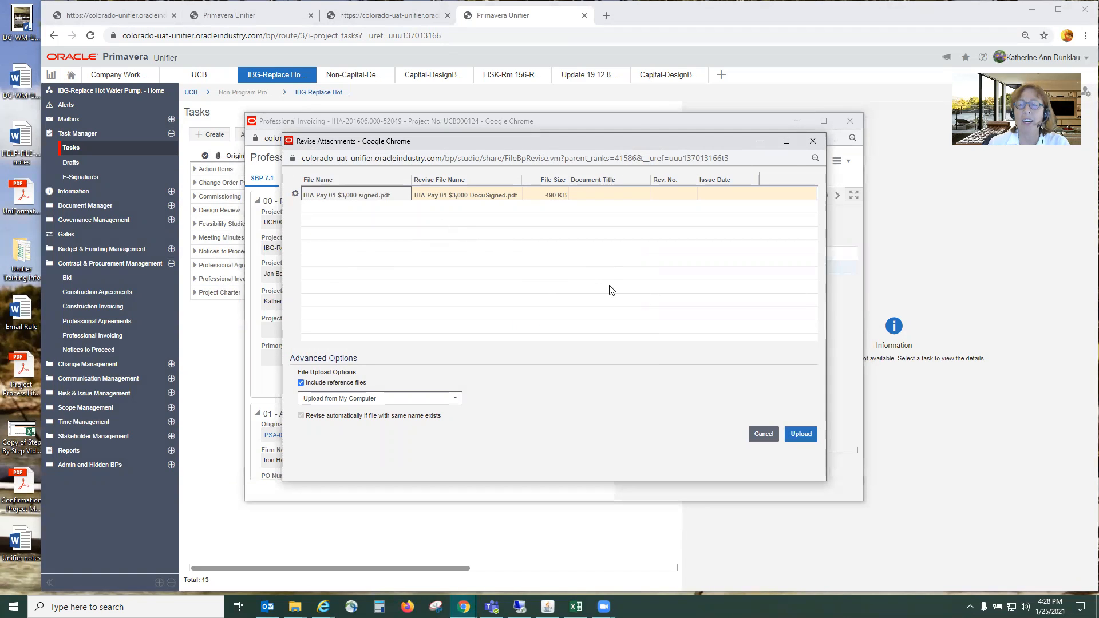
click(797, 435)
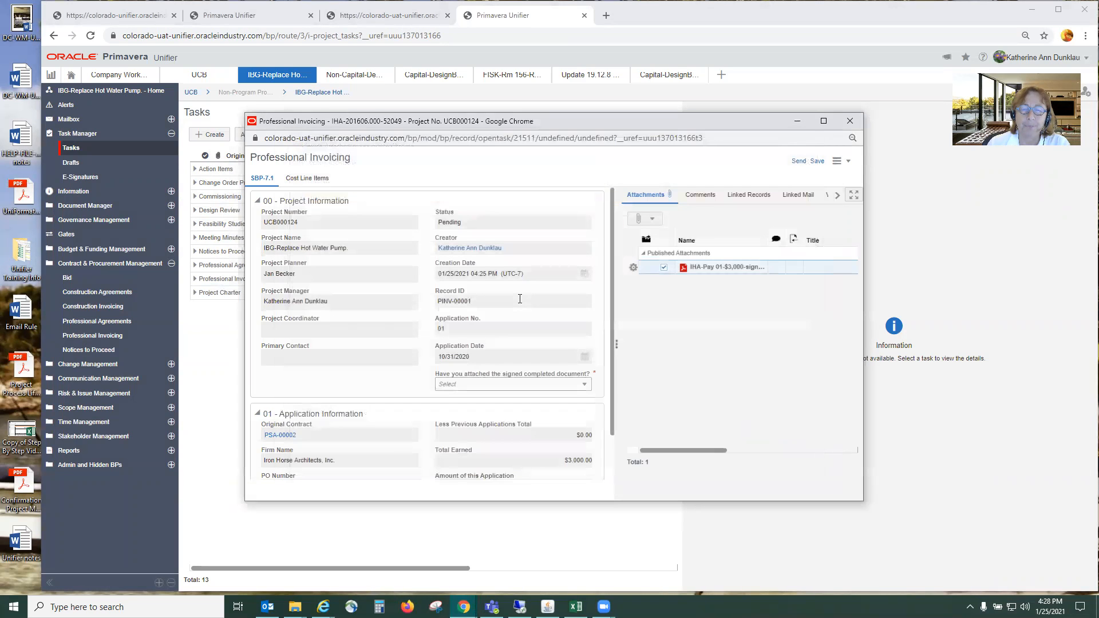
Download the revised DocuSigned pay application attachment, view the PDF, and close it
click(633, 267)
click(651, 308)
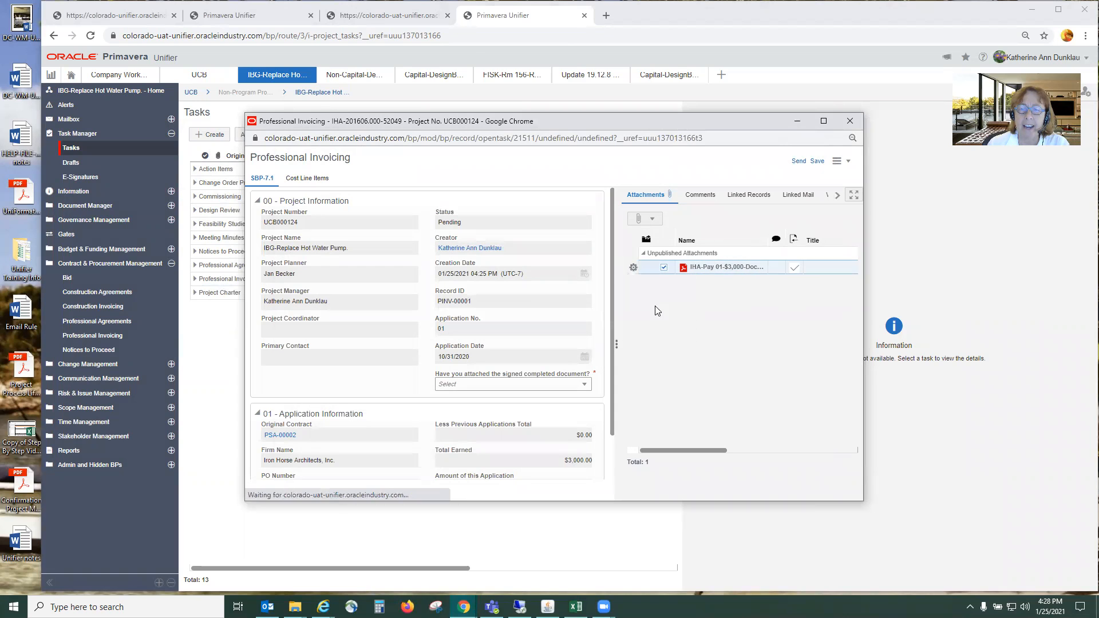
click(279, 493)
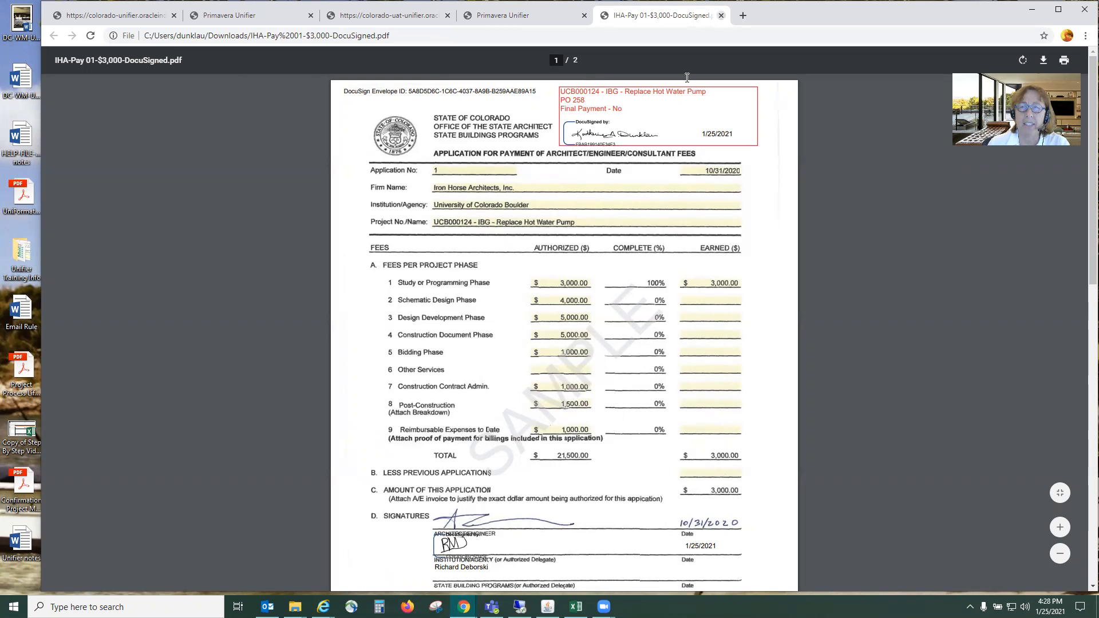
click(721, 16)
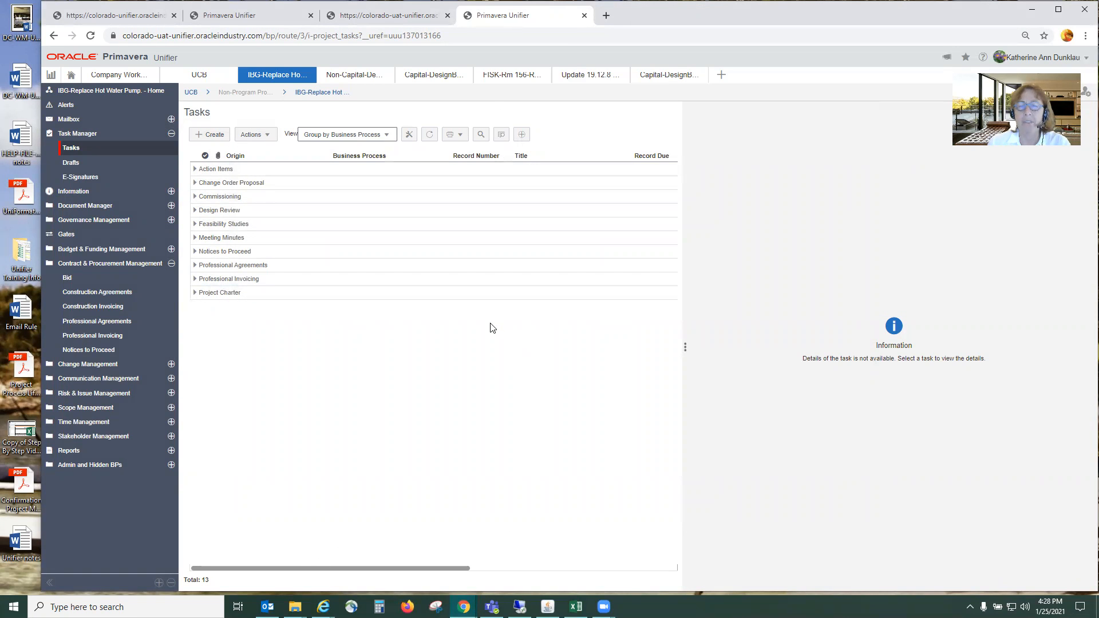
Return to the Professional Invoicing record window and answer Yes to having attached the signed completed document
mouse_move(464, 607)
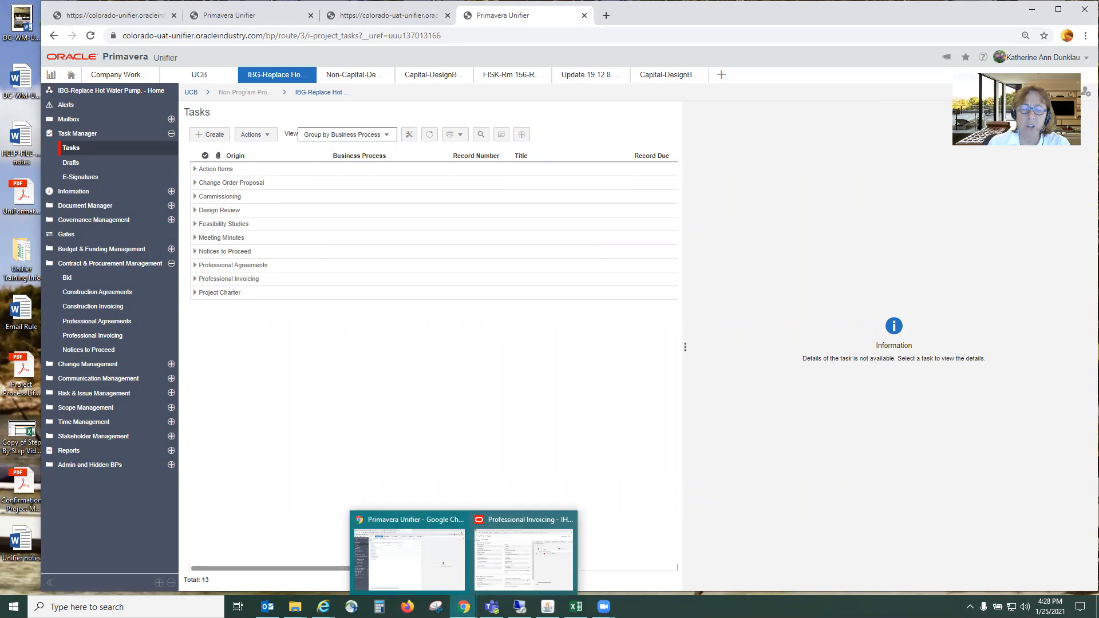
click(505, 557)
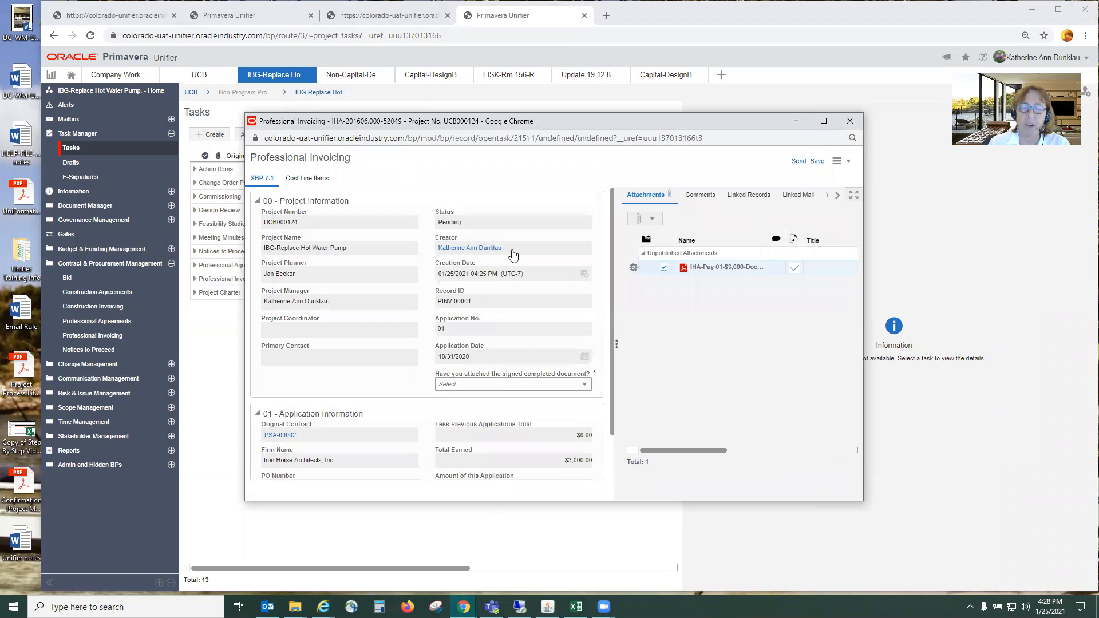
click(542, 387)
click(452, 405)
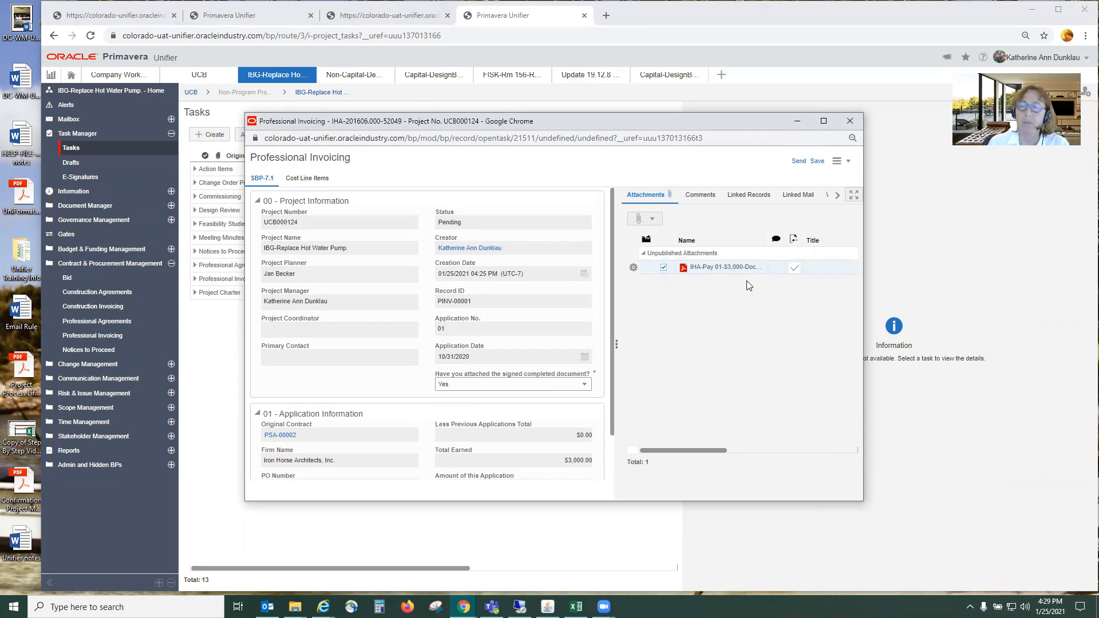
Choose the Approve workflow action, remove all CC recipients including FM Accounts Payable, and send the record
click(798, 162)
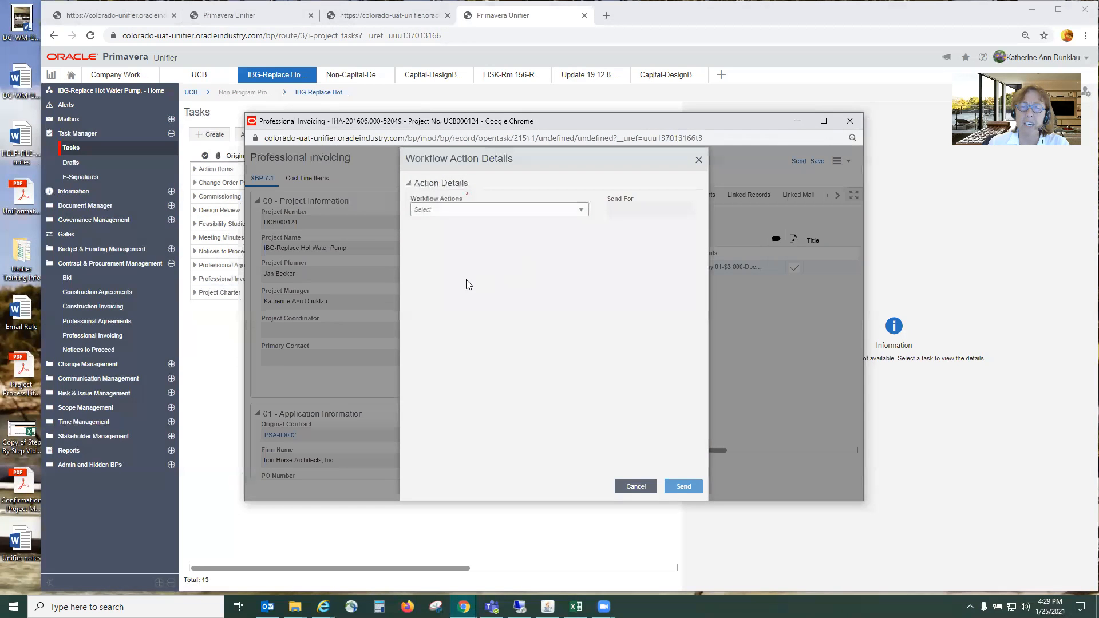
click(506, 210)
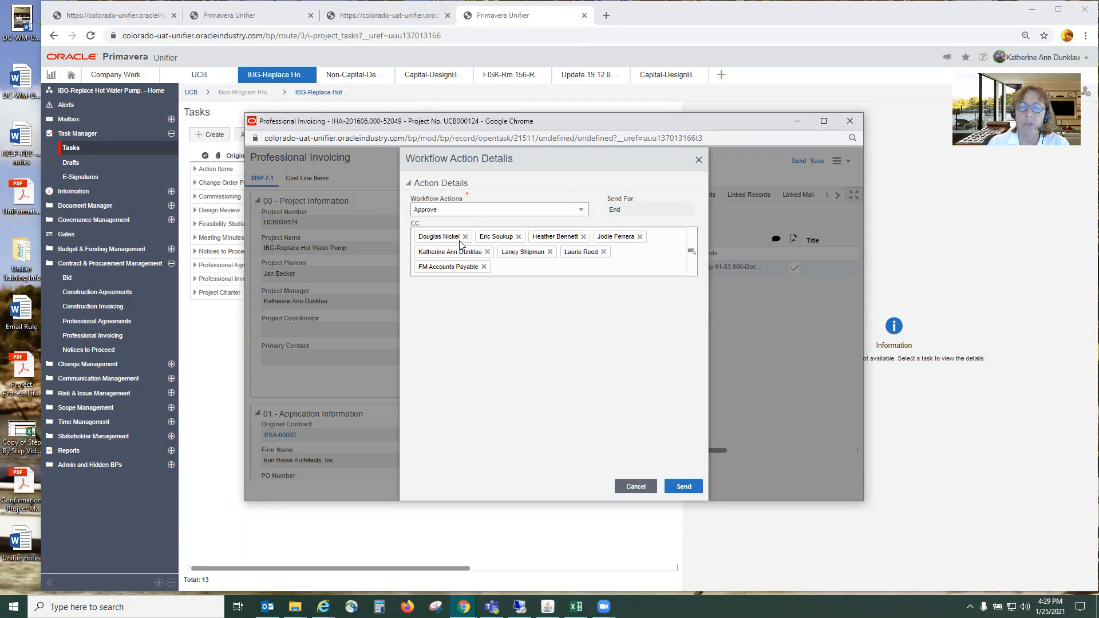
click(465, 236)
click(458, 236)
click(469, 236)
click(462, 237)
click(487, 236)
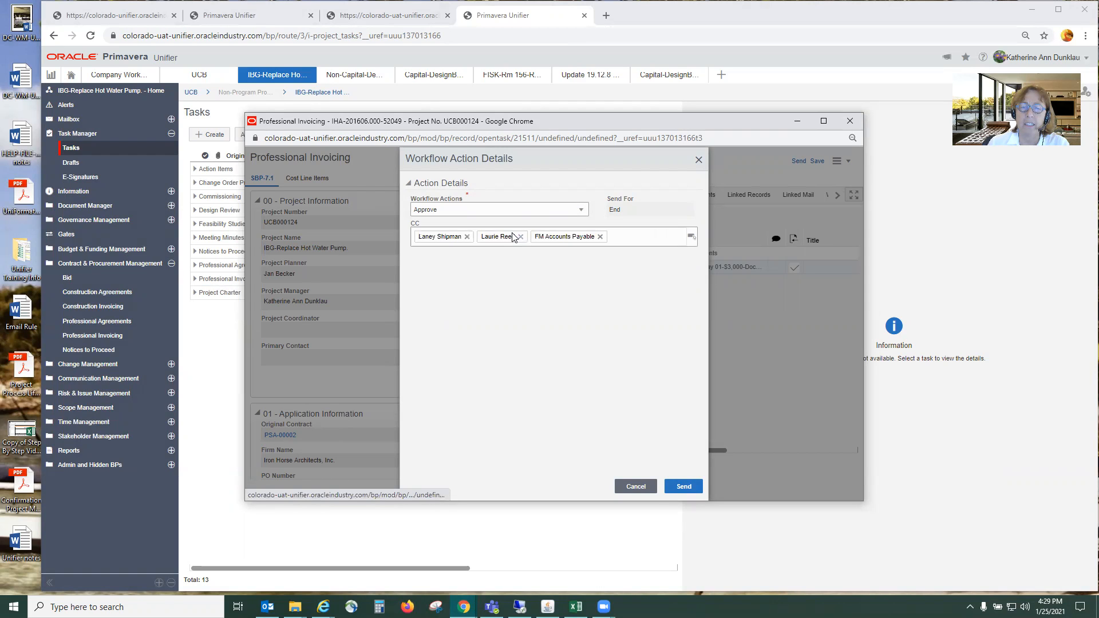
click(465, 238)
click(458, 237)
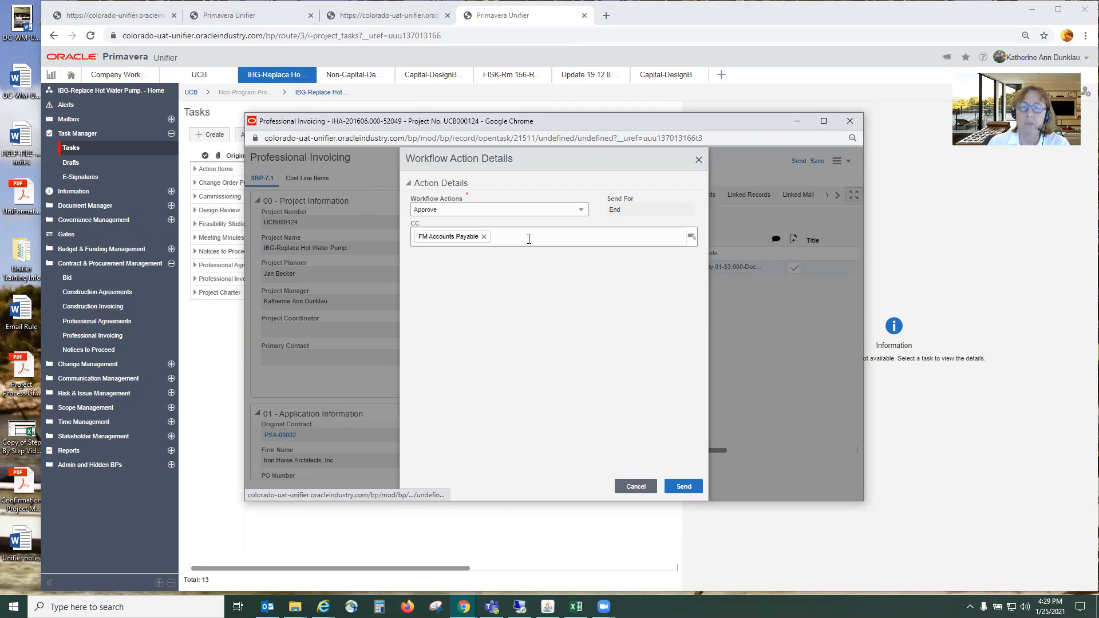
click(483, 237)
click(689, 488)
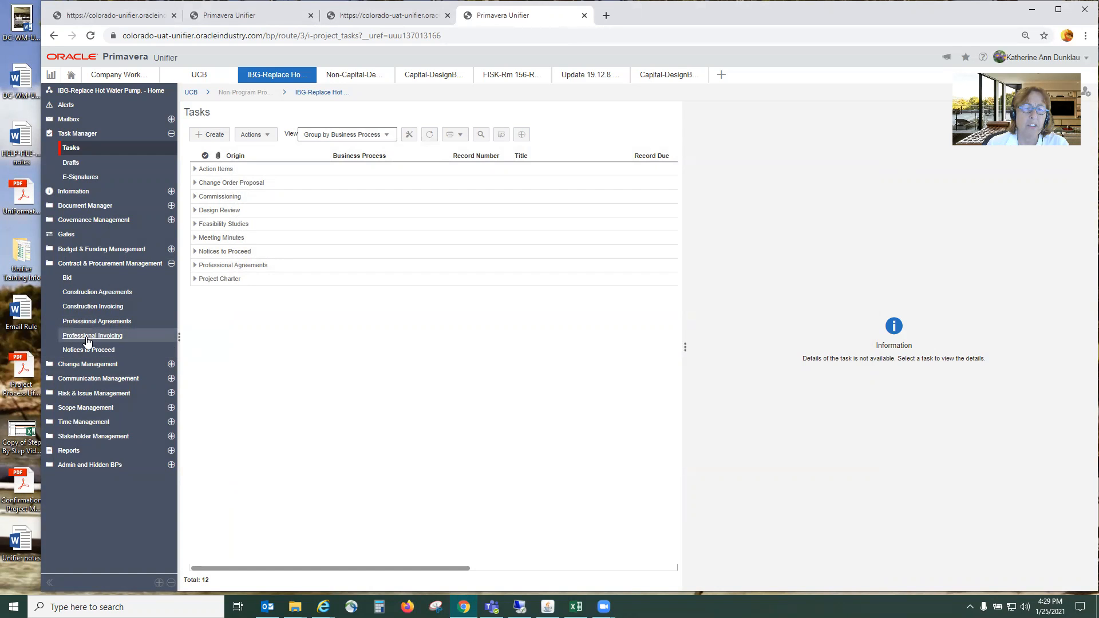
Check the invoice's status in the Professional Invoicing log, and open the Project Cost Sheet
click(88, 342)
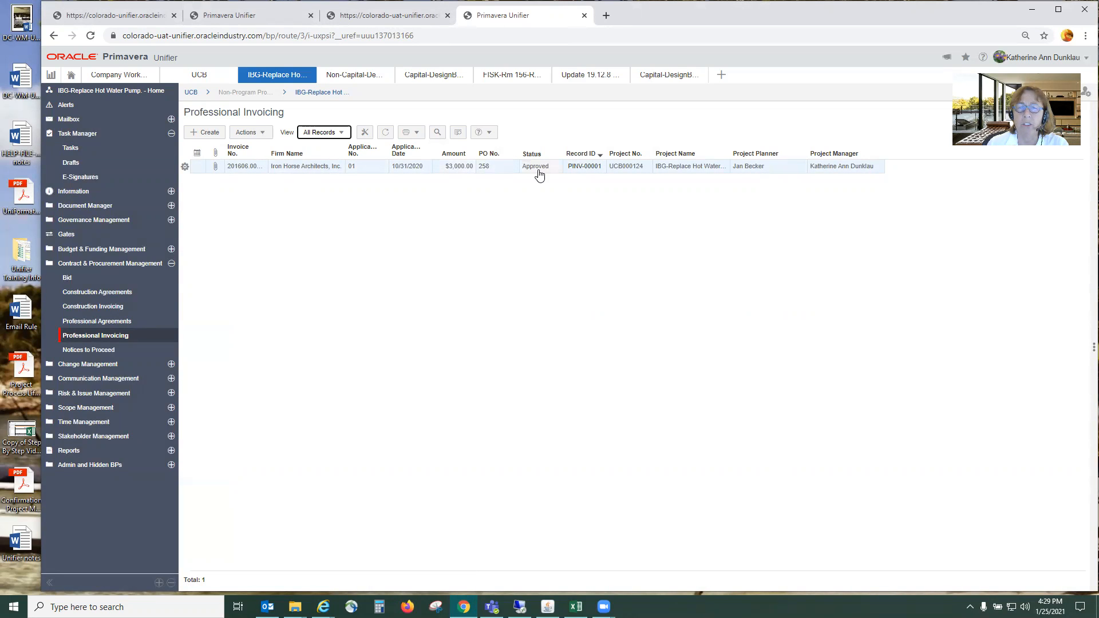
click(171, 263)
click(171, 251)
click(97, 322)
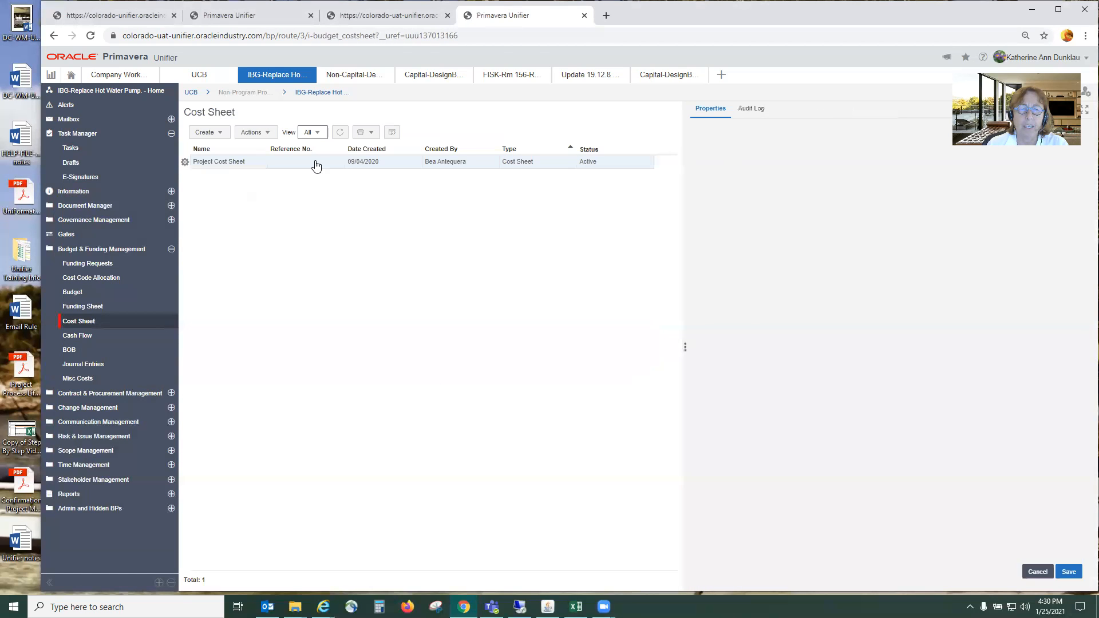
double_click(316, 165)
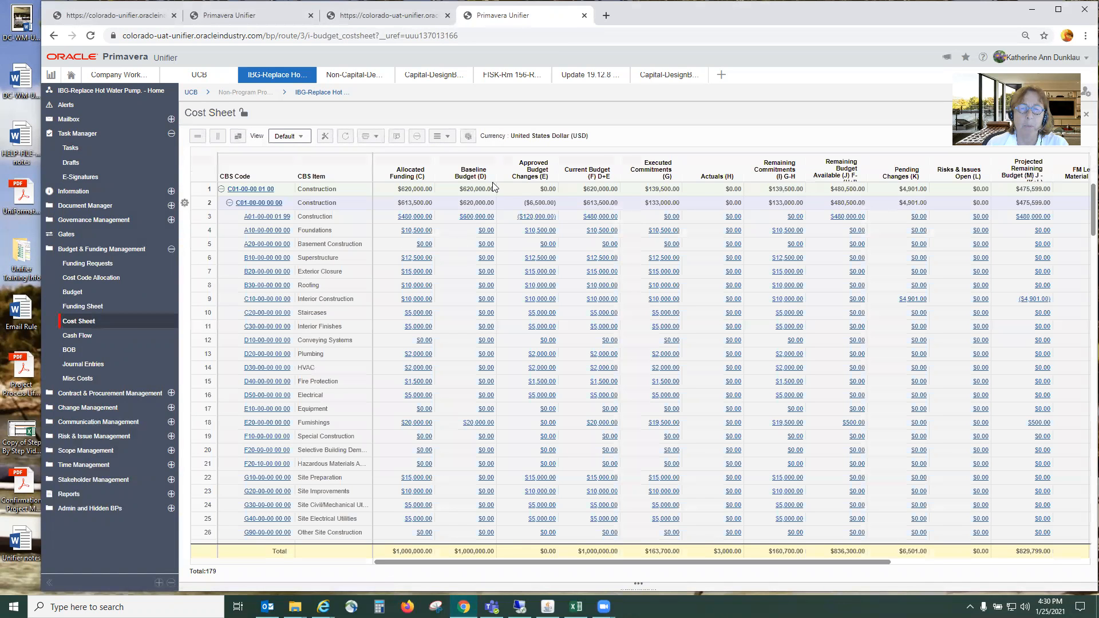
Collapse the cost sheet's CBS tree and expand Professional Services, A/E Services and Design/Bid/Build A/E down to the phase lines
click(417, 137)
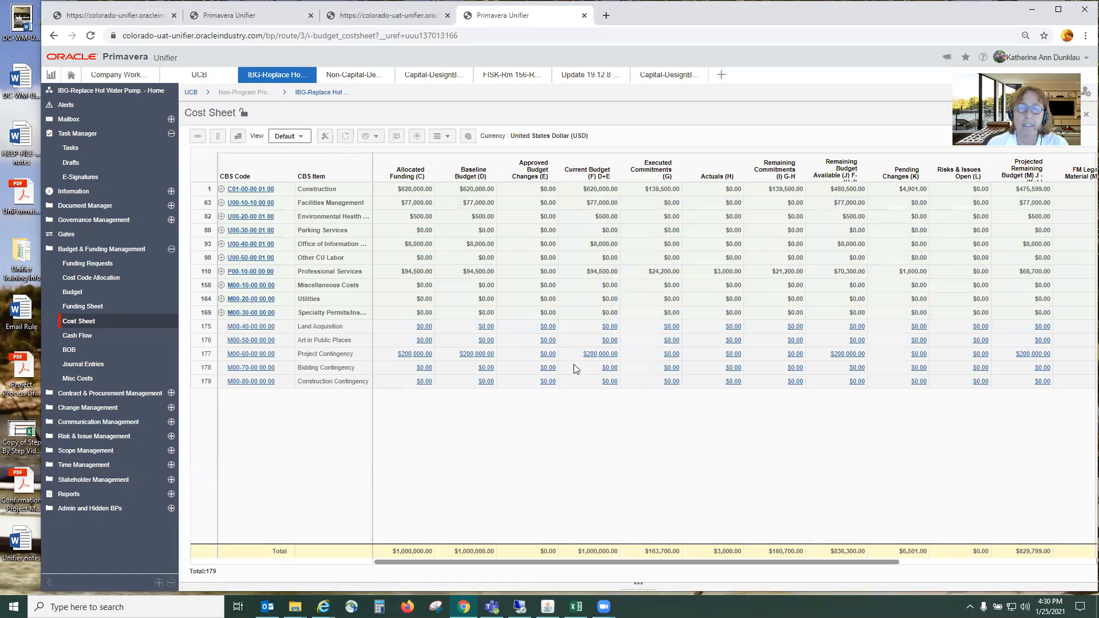
click(221, 272)
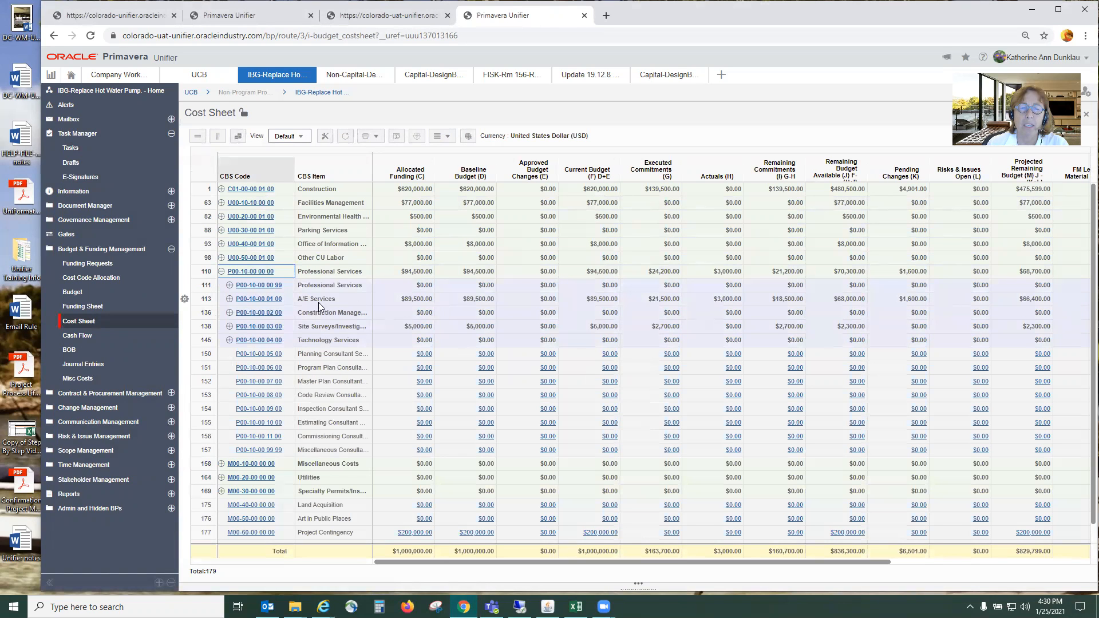
click(229, 299)
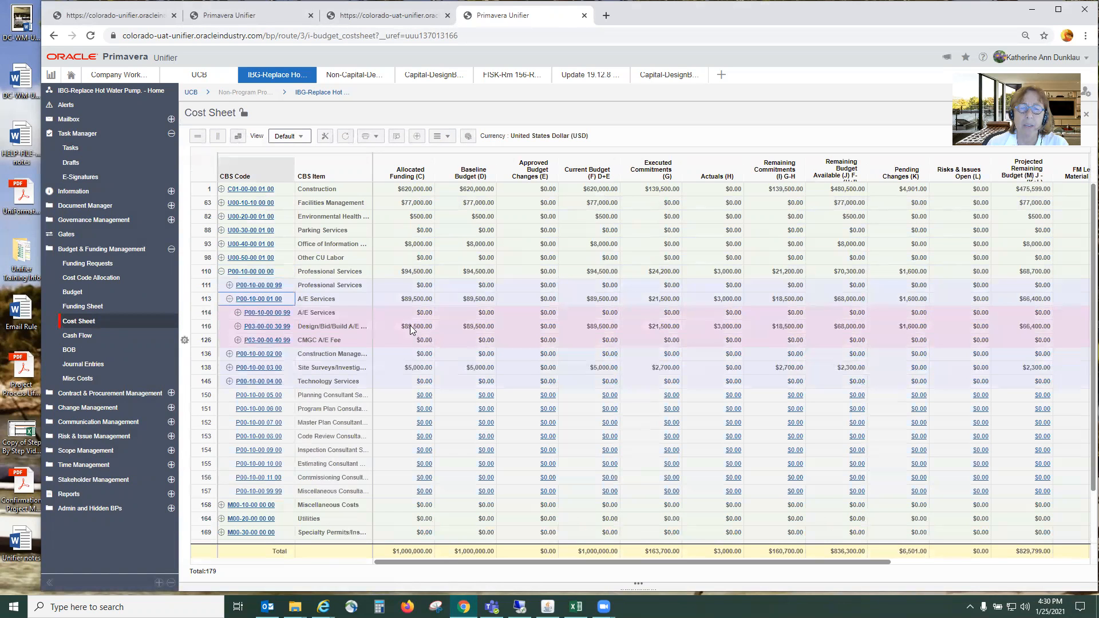
click(238, 326)
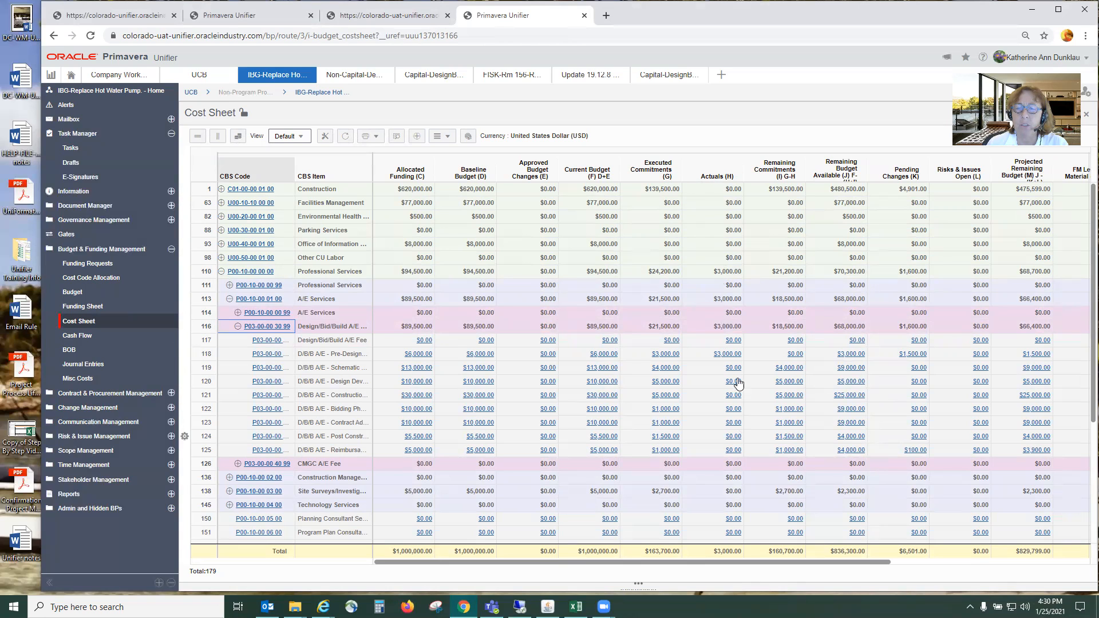
Inspect the Actuals transactions for the D/B/B A/E Pre-Design line in an enlarged details view, and restore the split view
click(728, 354)
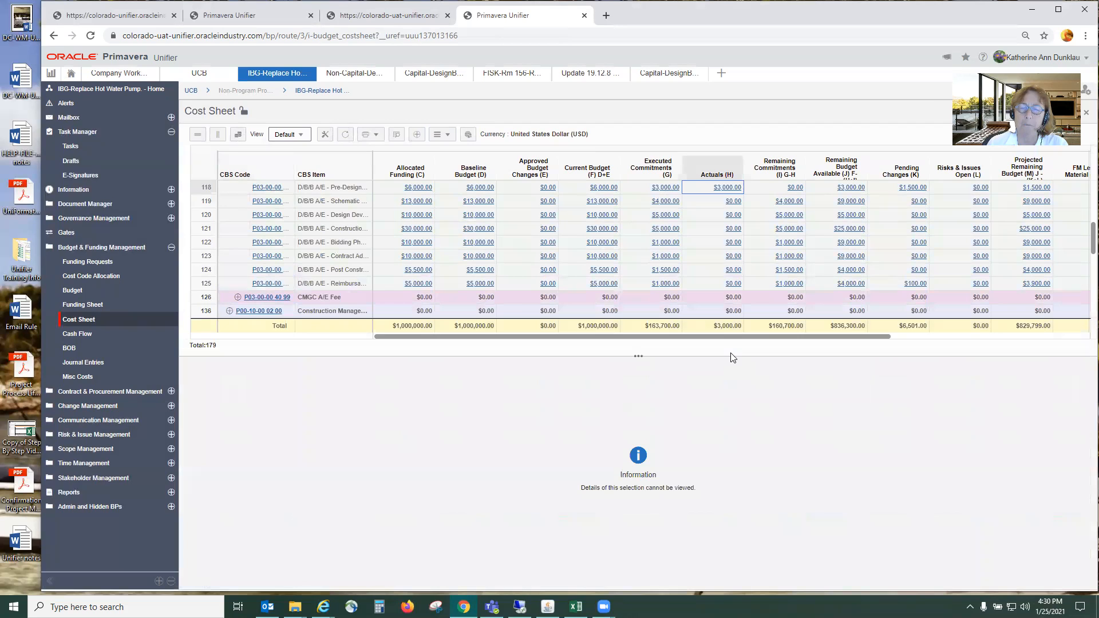
click(726, 189)
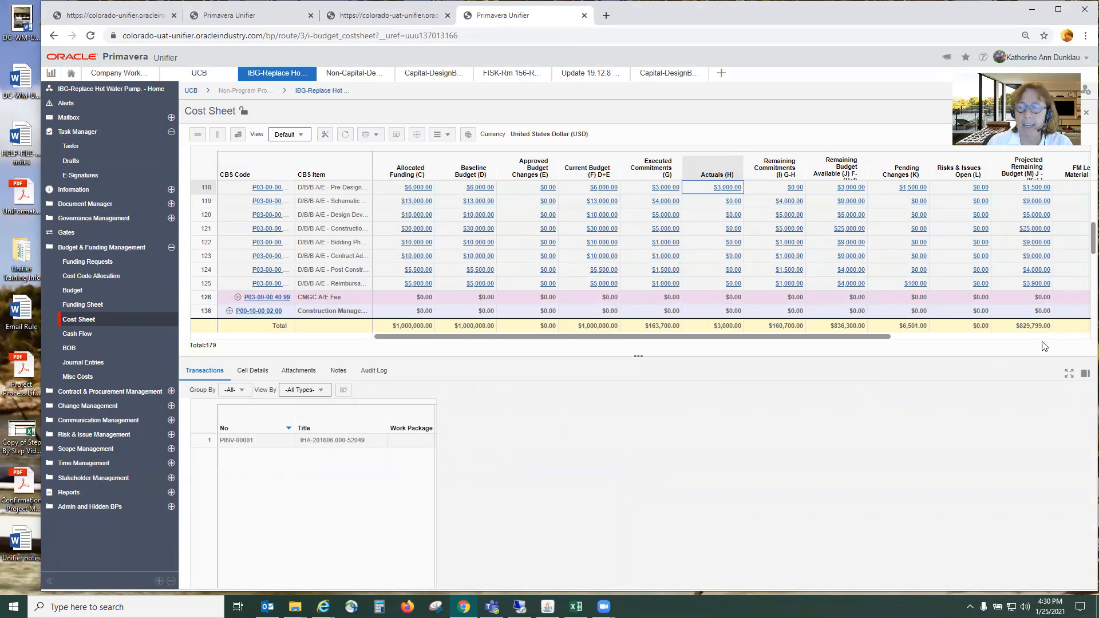
click(1069, 374)
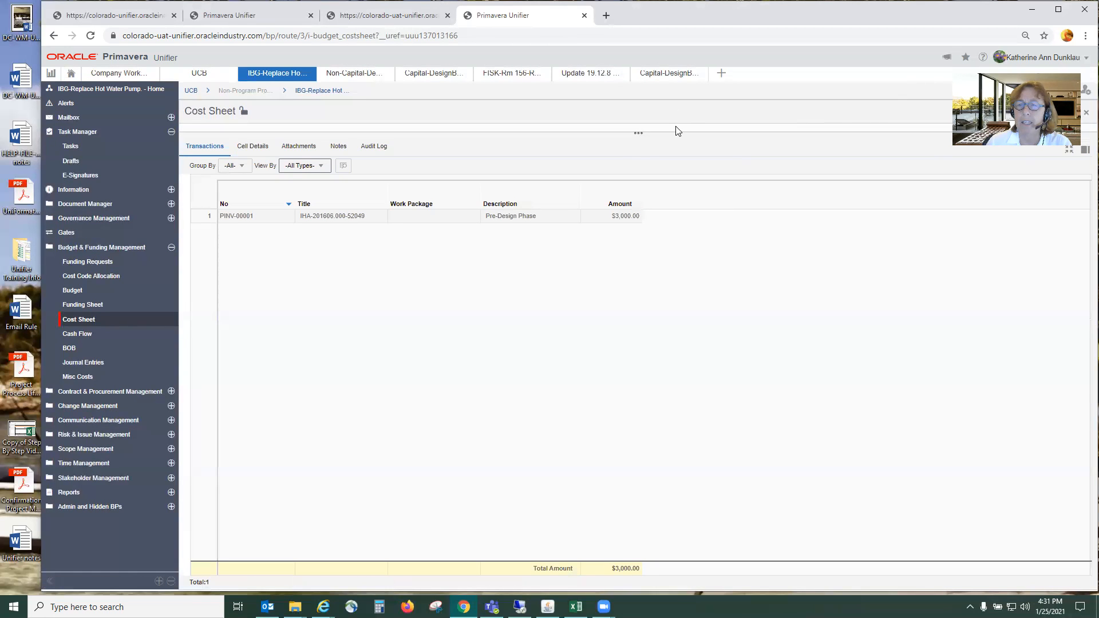
click(639, 136)
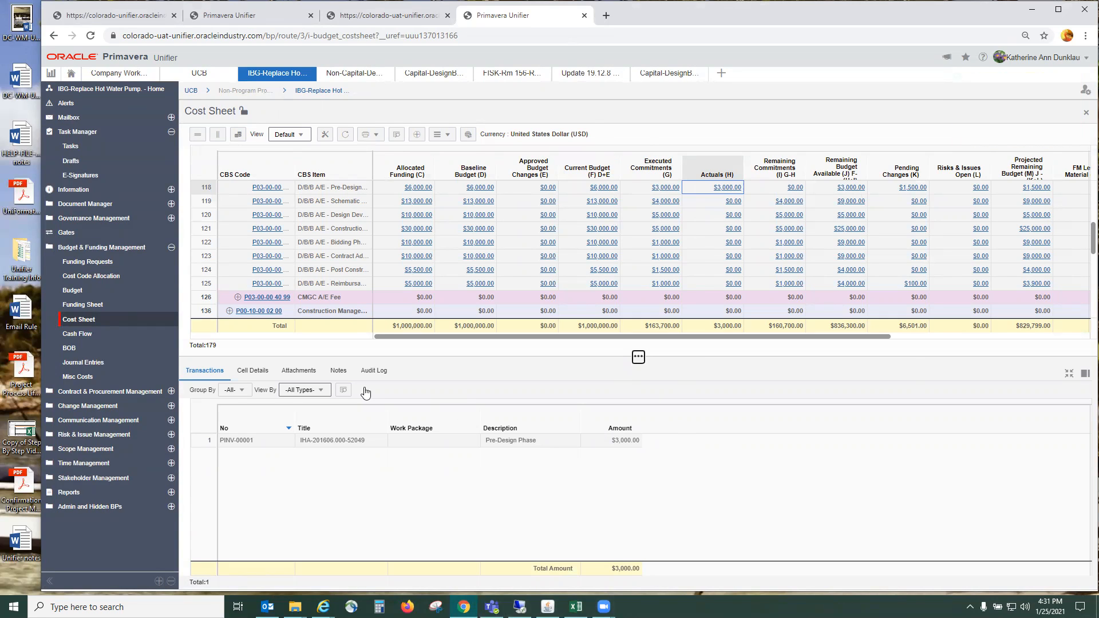
Minimize the browser, switch to Zoom, open the local recording storage folder from its Recording settings, and close the settings
click(1032, 10)
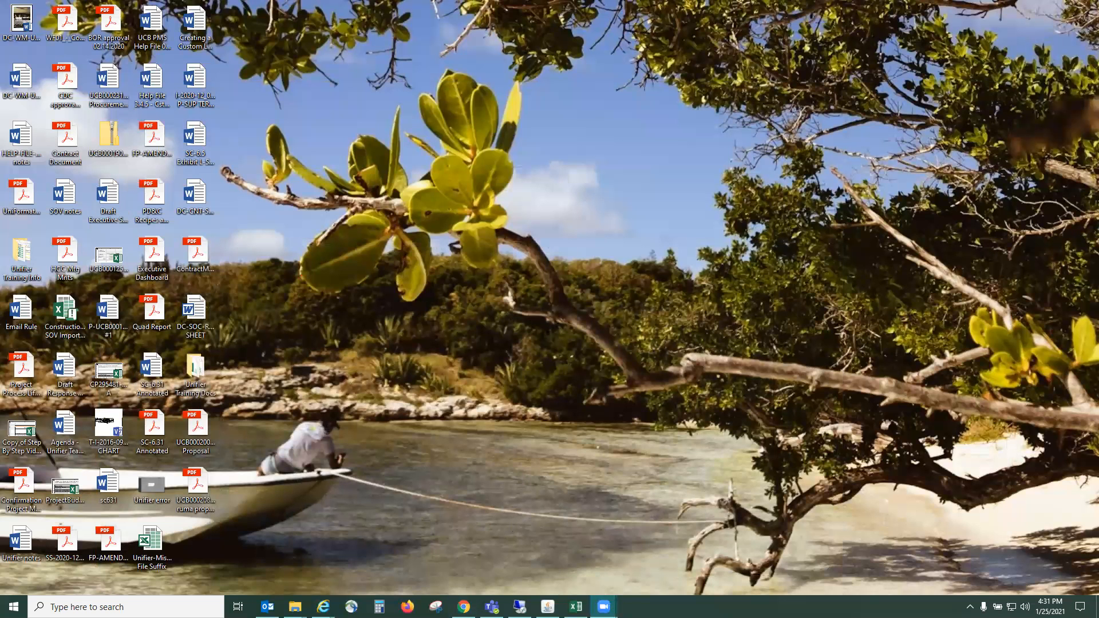
mouse_move(610, 601)
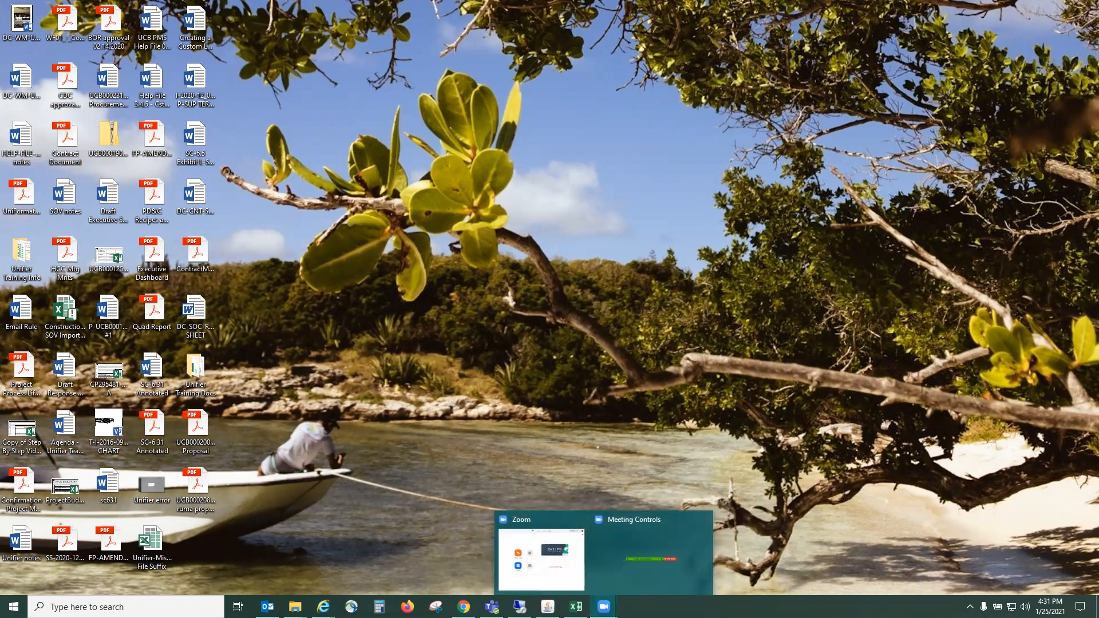
click(541, 560)
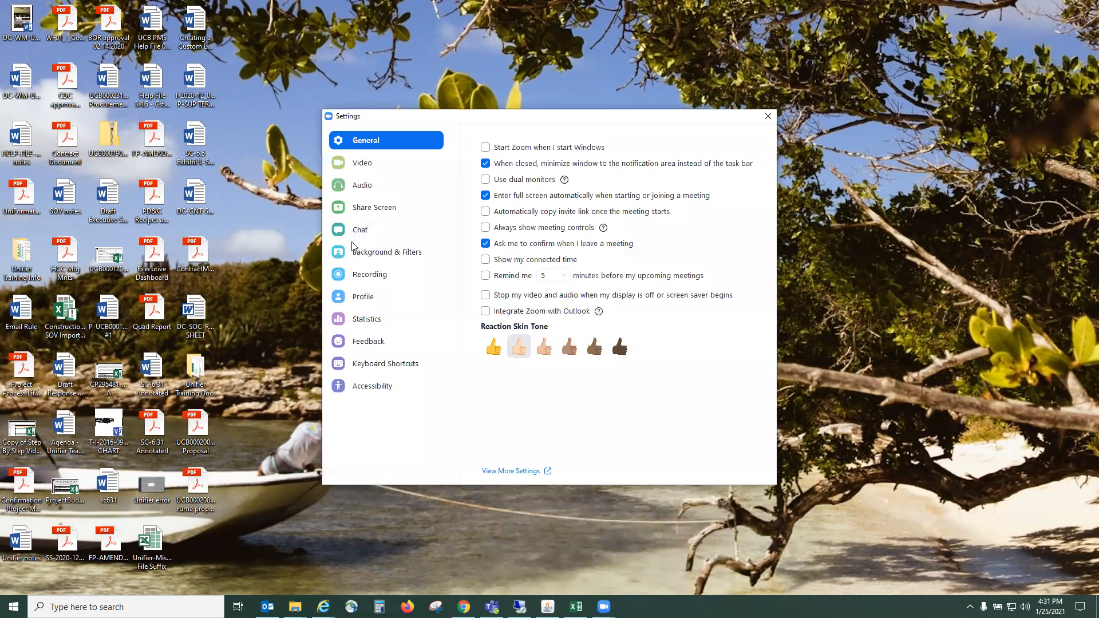
click(372, 275)
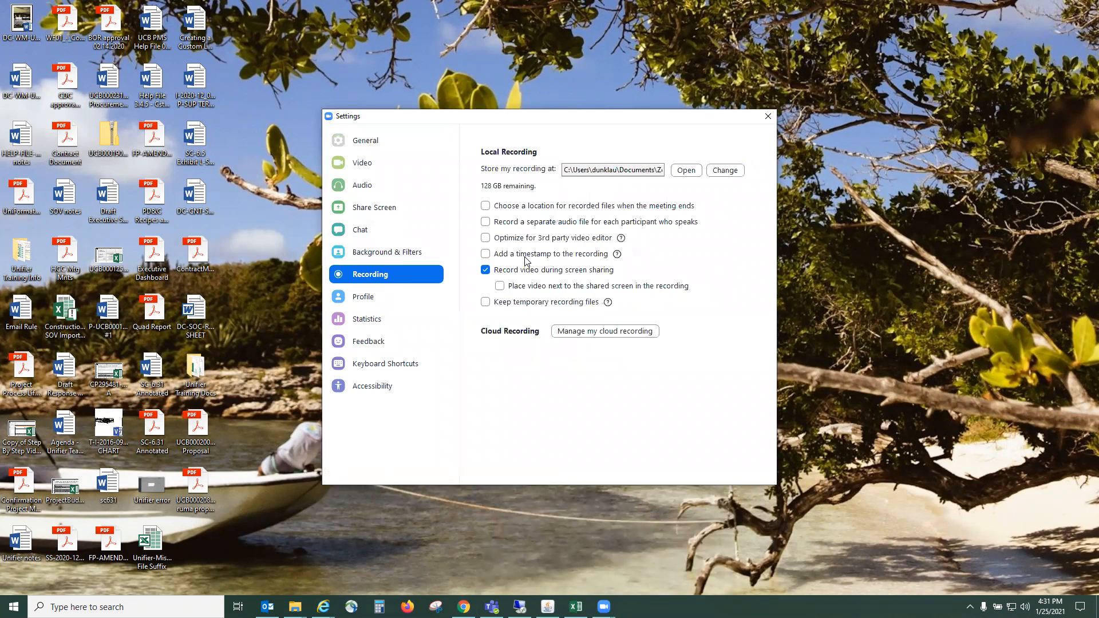
click(685, 170)
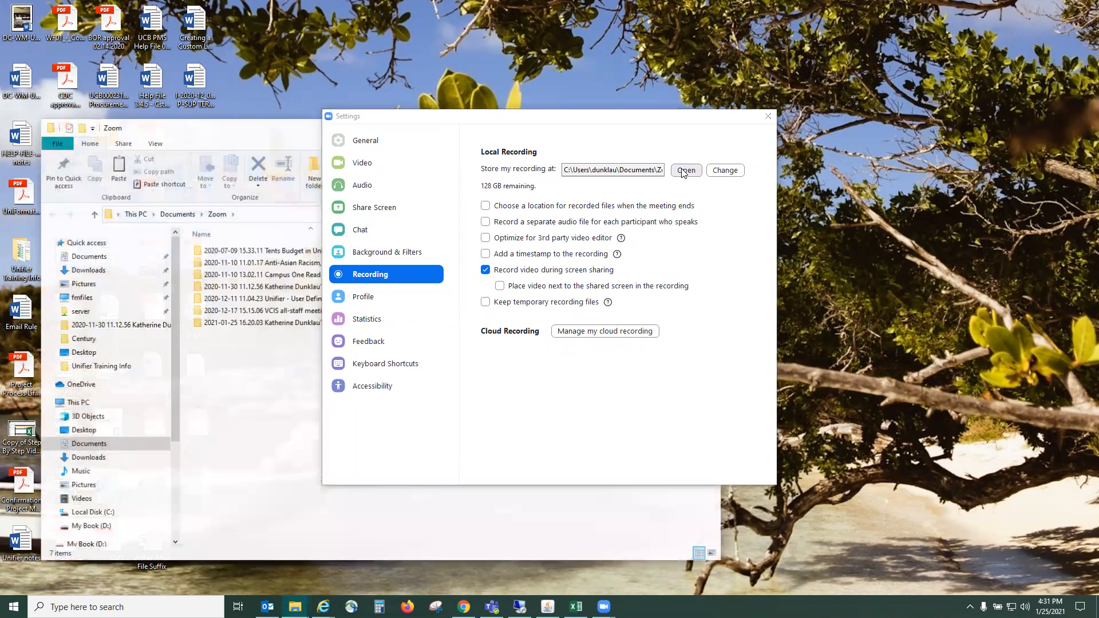
click(767, 115)
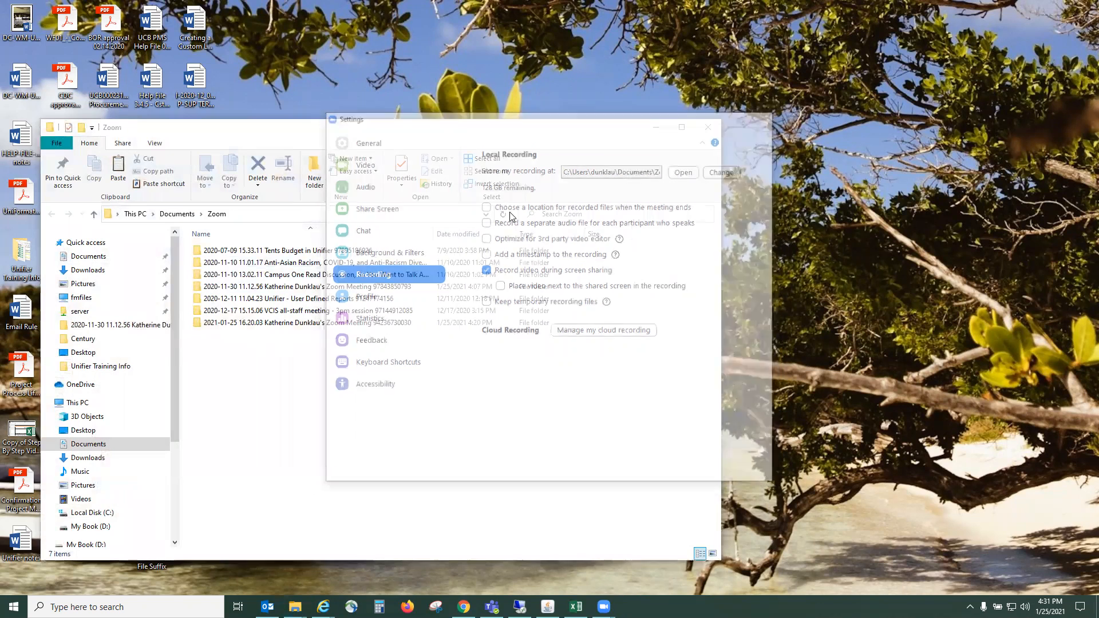
Check the 2021-01-25 meeting folder's contents, play the zoom_6 video from the 2020-11-30 folder, and close the player
double_click(296, 324)
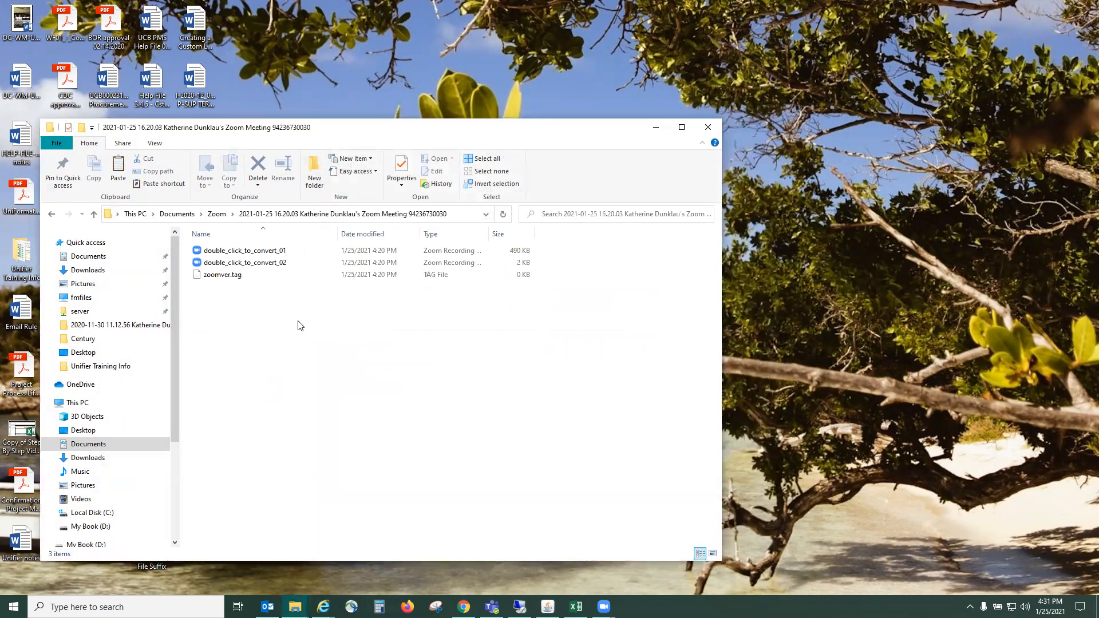
click(51, 214)
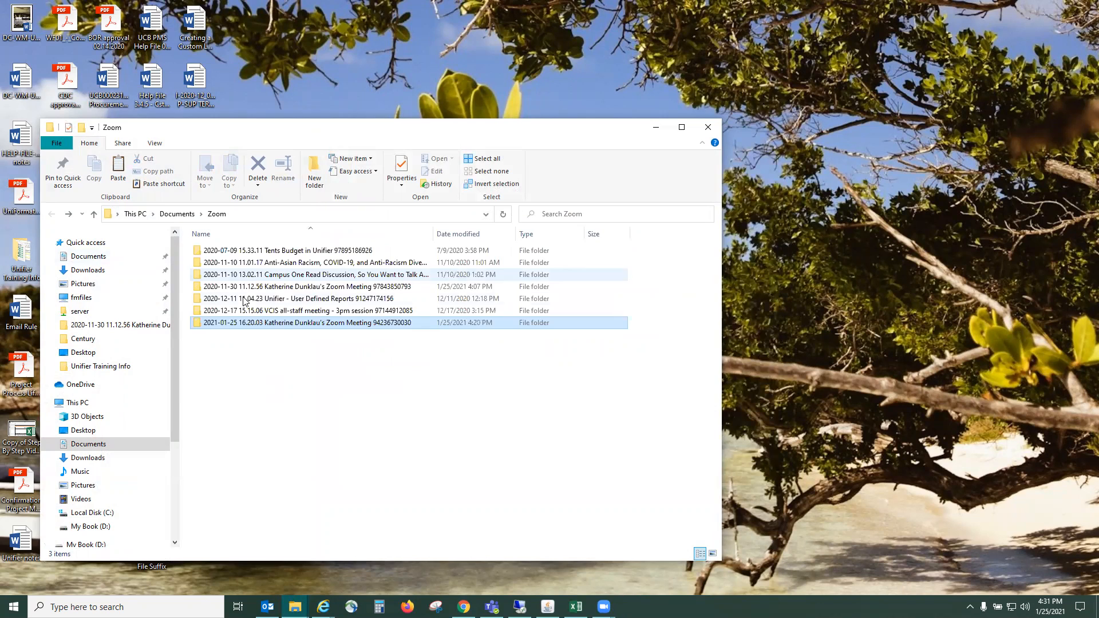
double_click(321, 287)
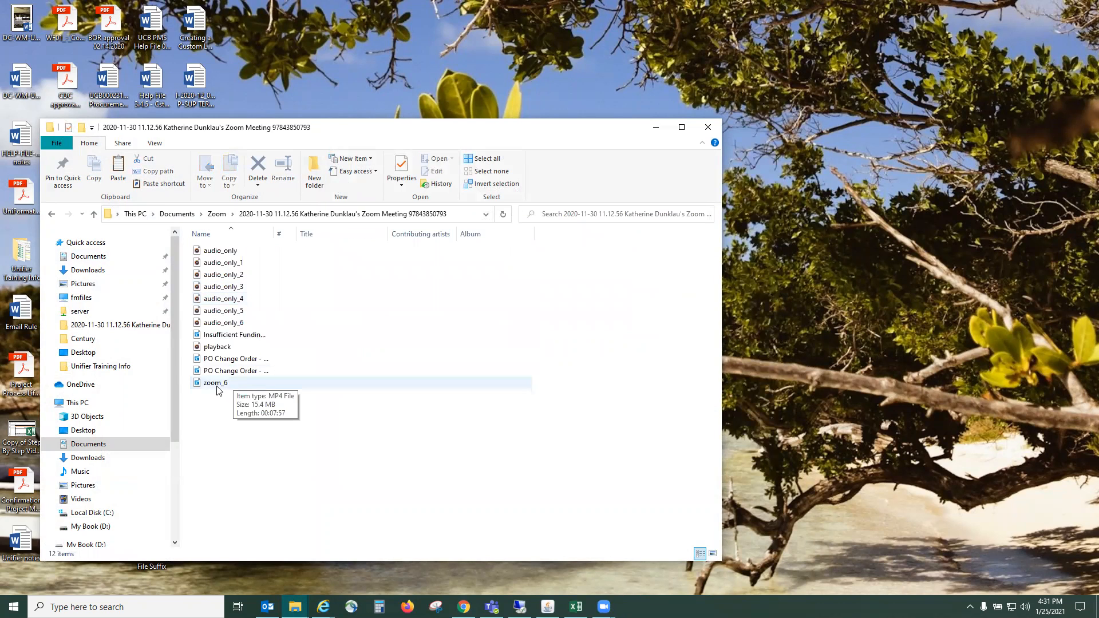
click(218, 390)
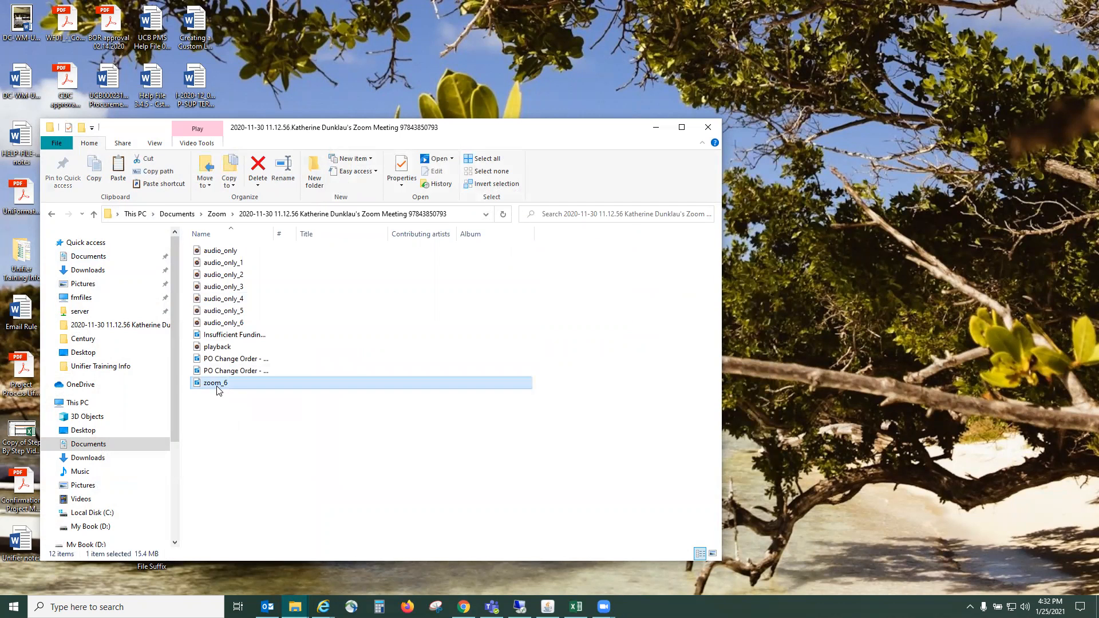
double_click(217, 389)
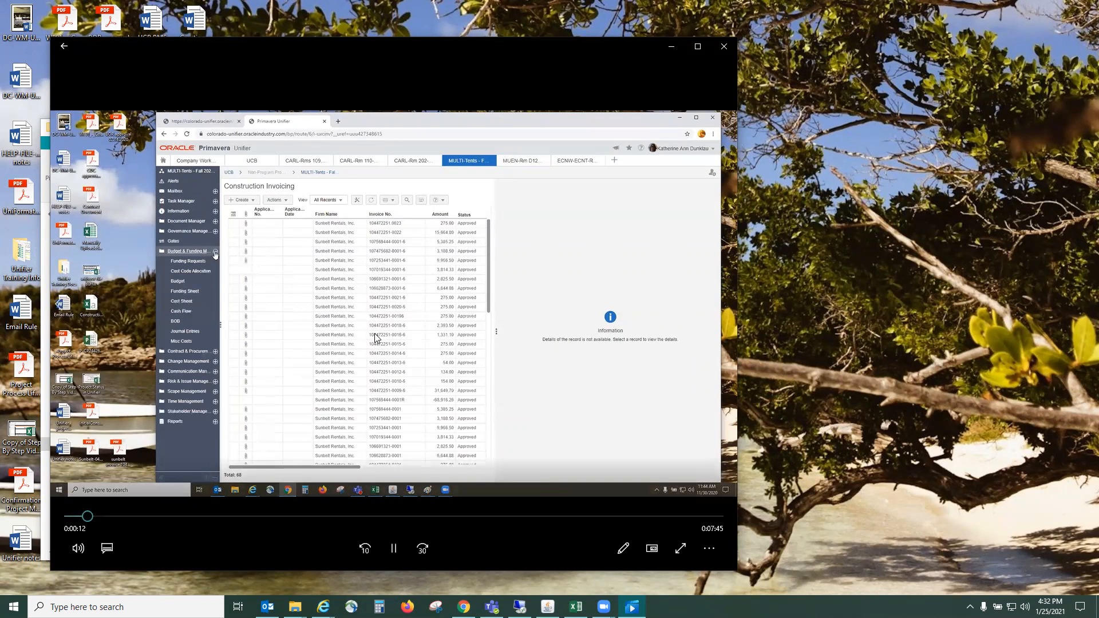
click(725, 46)
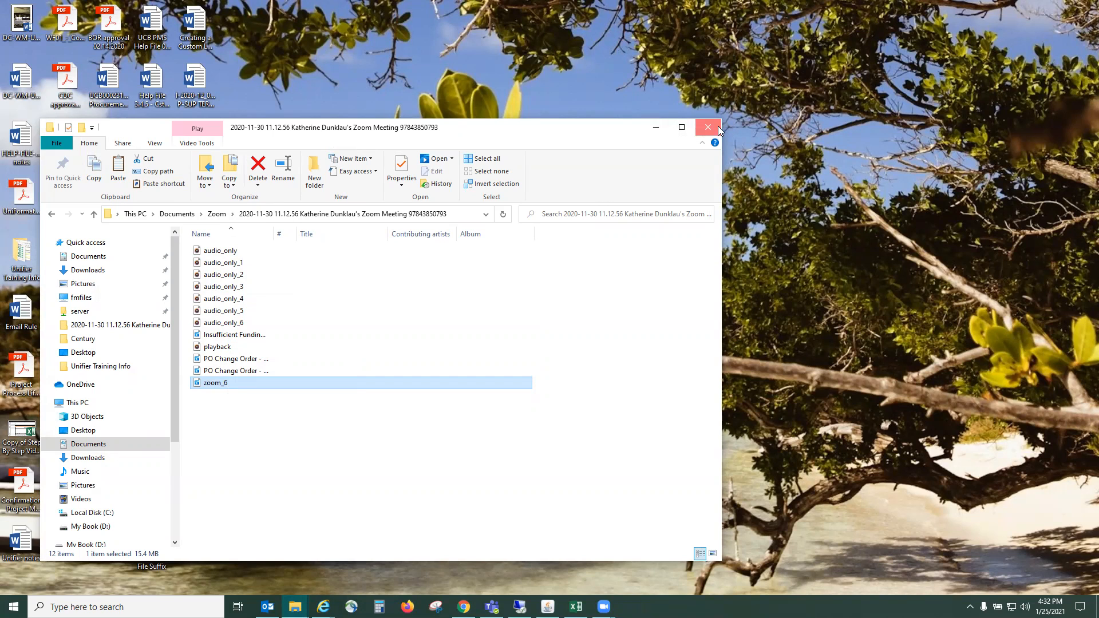
Go back to the 2021-01-25 16.20.03 meeting folder and open the recording file double_click_to_convert_01
click(52, 215)
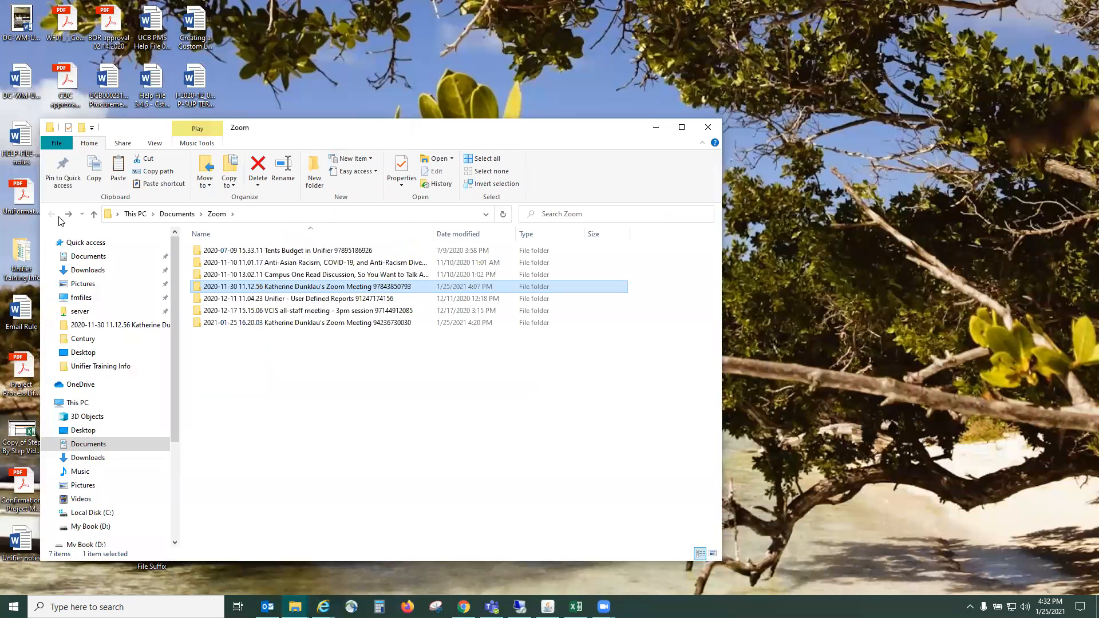
double_click(330, 323)
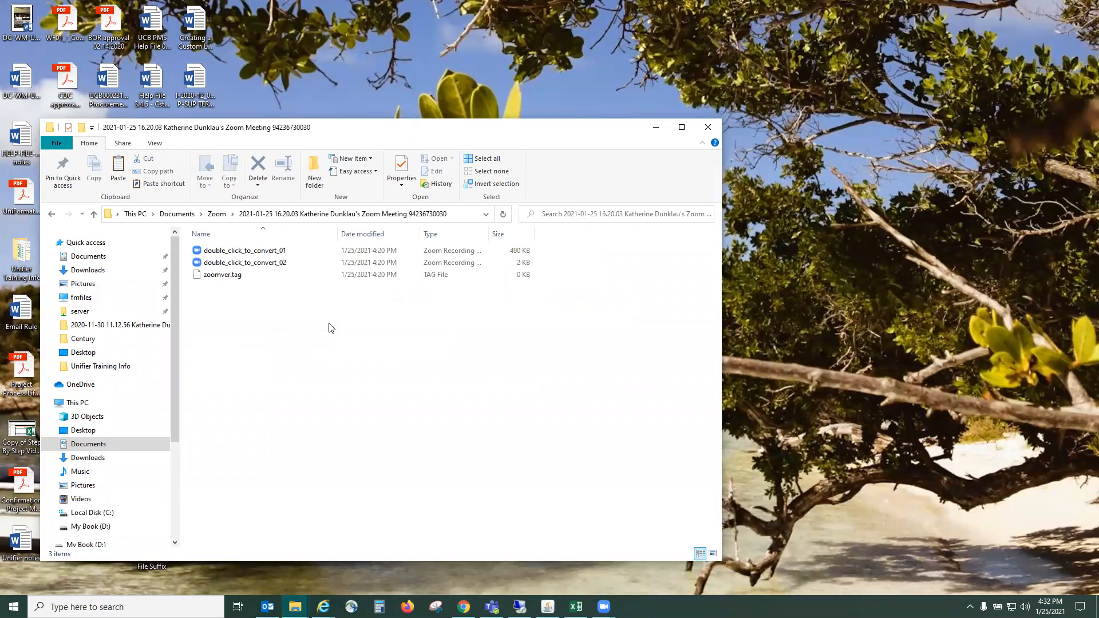
double_click(268, 254)
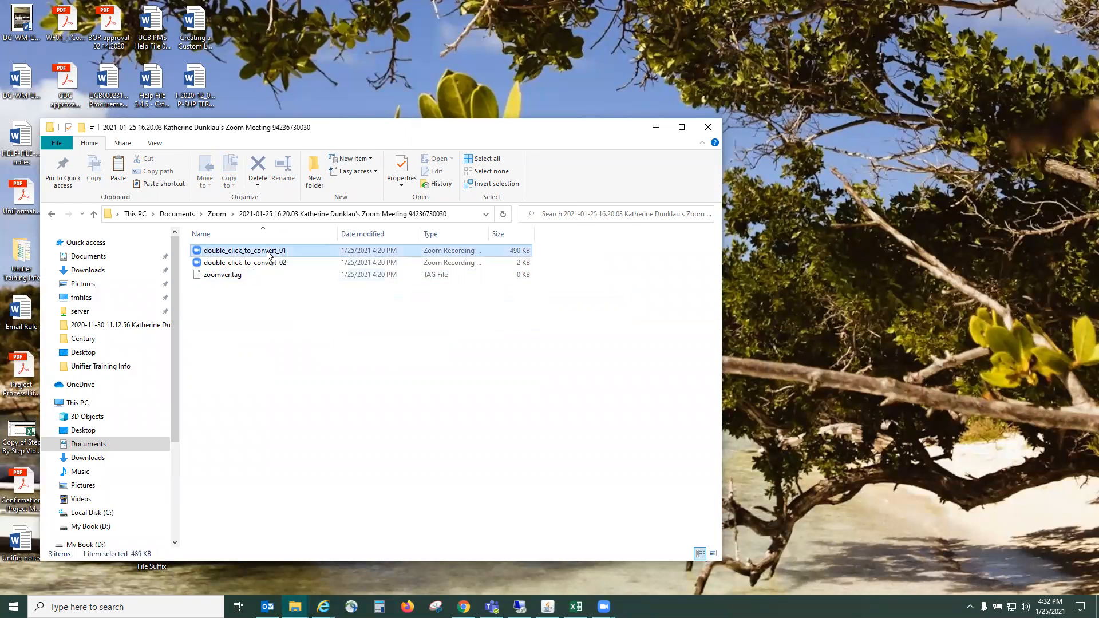